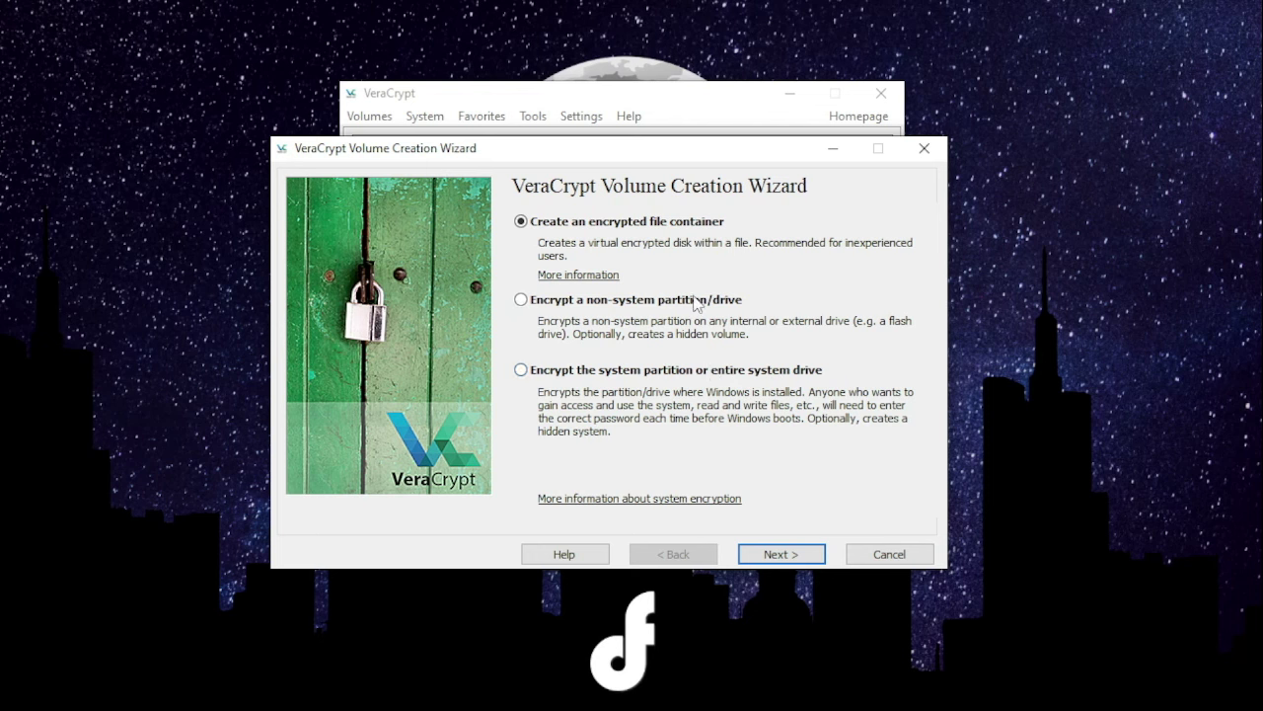
left_click(781, 551)
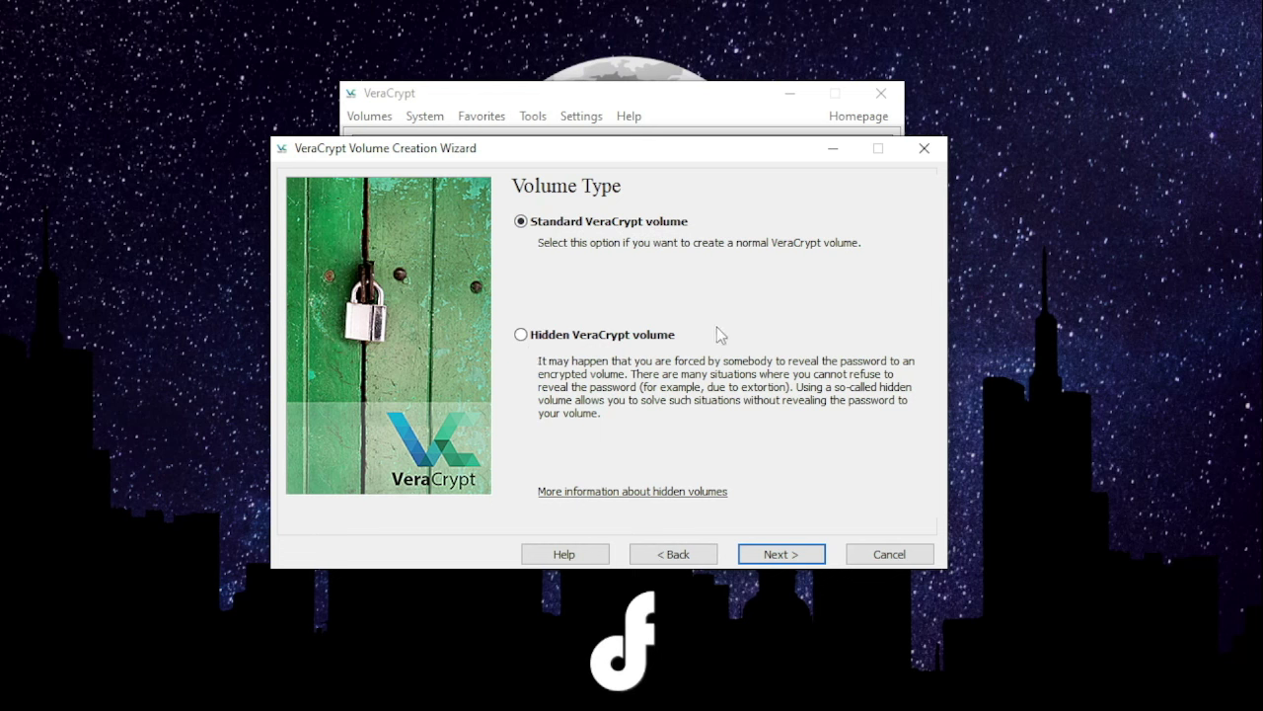
left_click(781, 555)
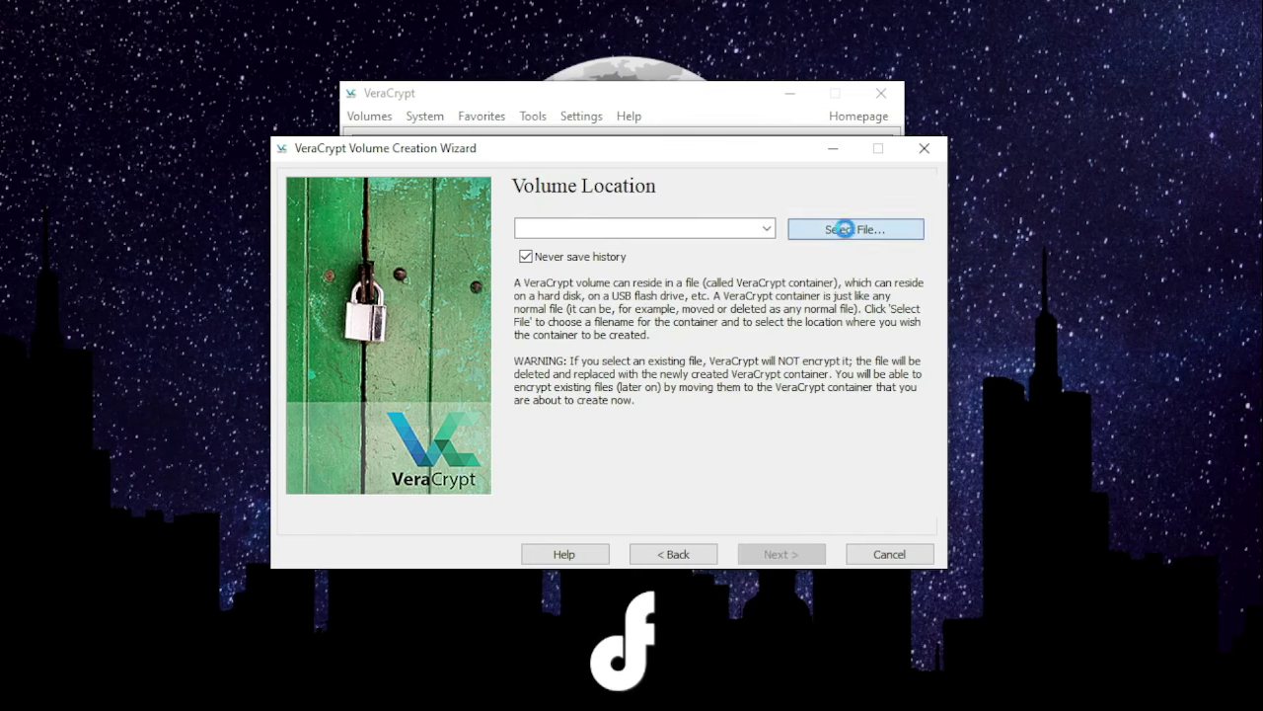
left_click(804, 228)
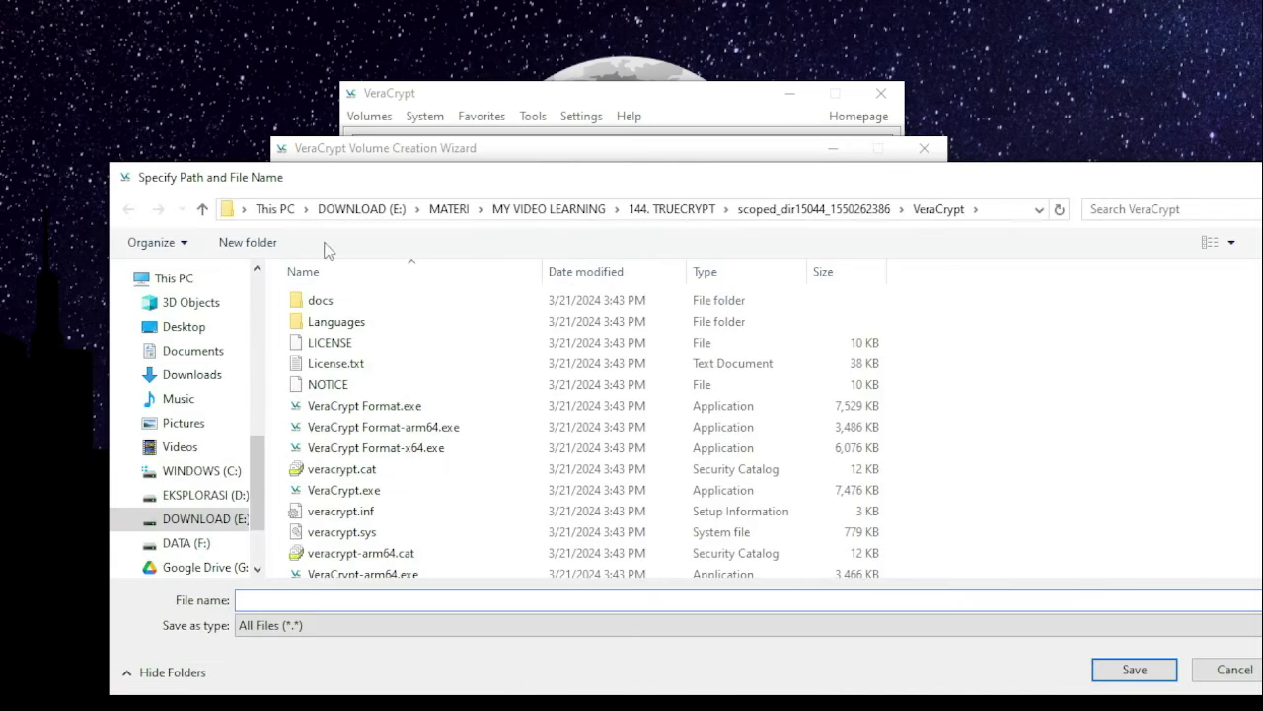
left_click(203, 209)
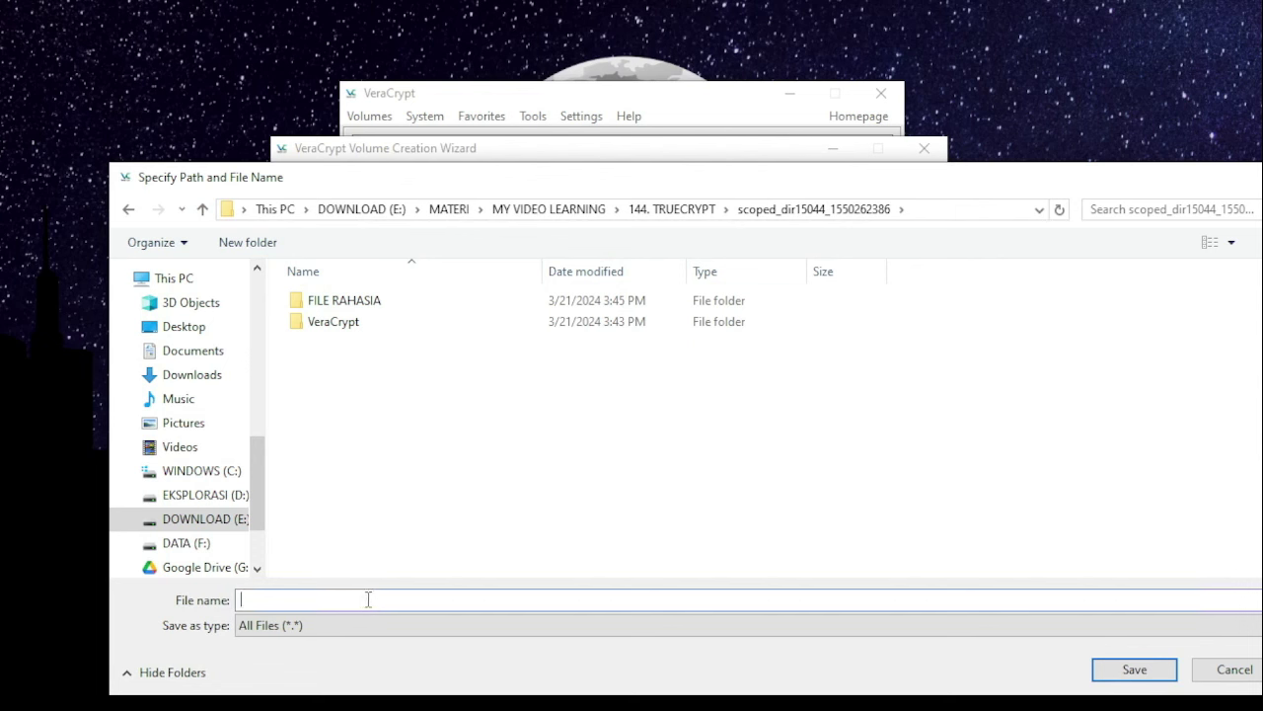
type("Tempat Rahasia")
left_click(1153, 674)
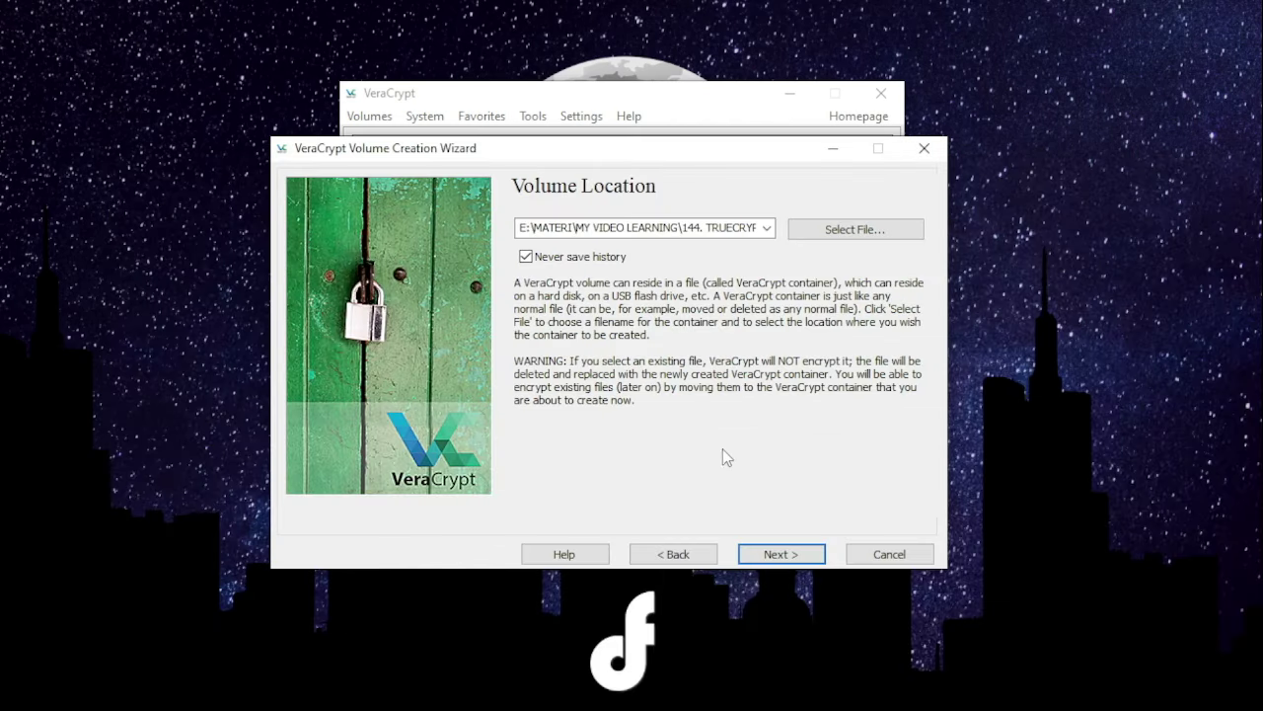
left_click(780, 553)
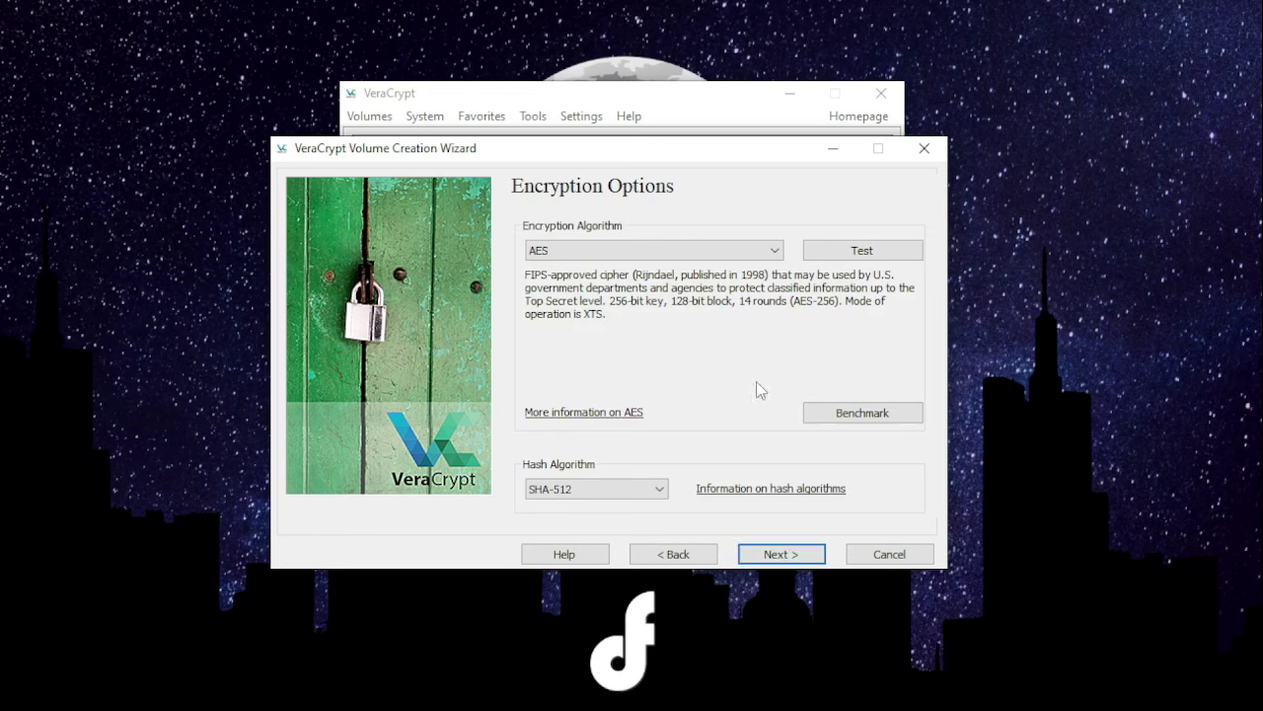
- Change the encryption algorithm from AES to Twofish, keeping the SHA-512 hash
left_click(773, 253)
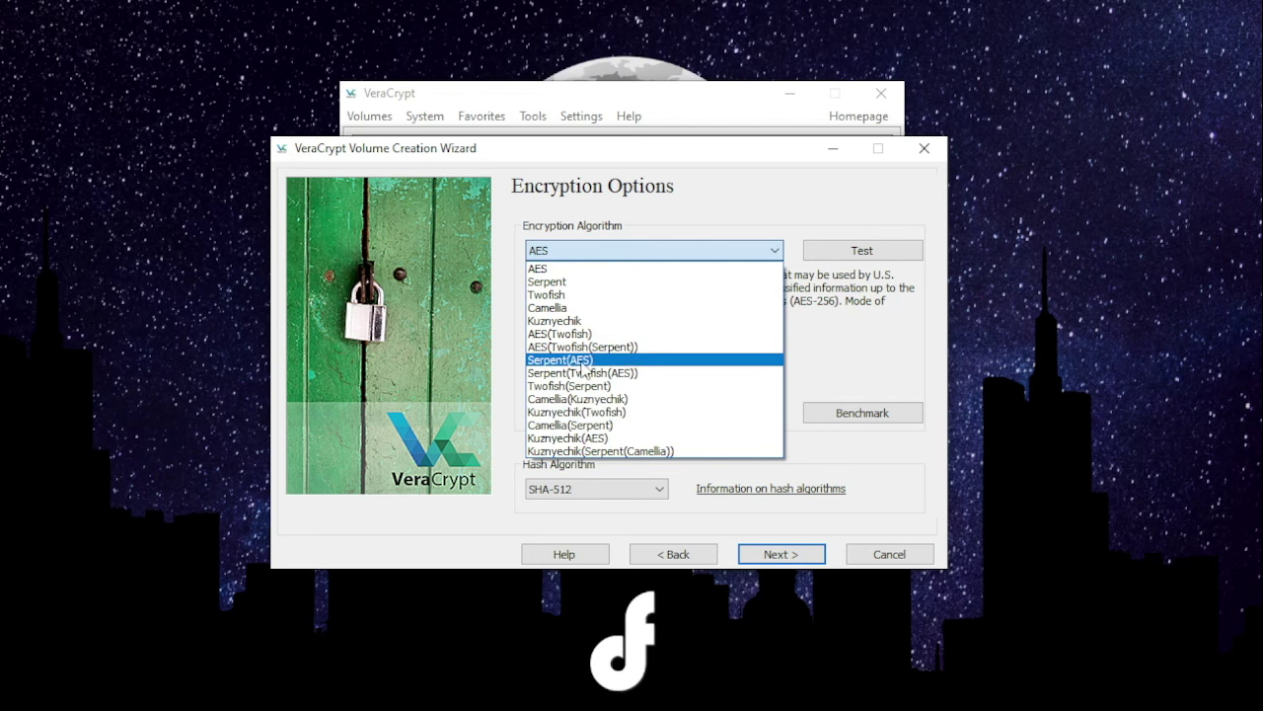
left_click(844, 346)
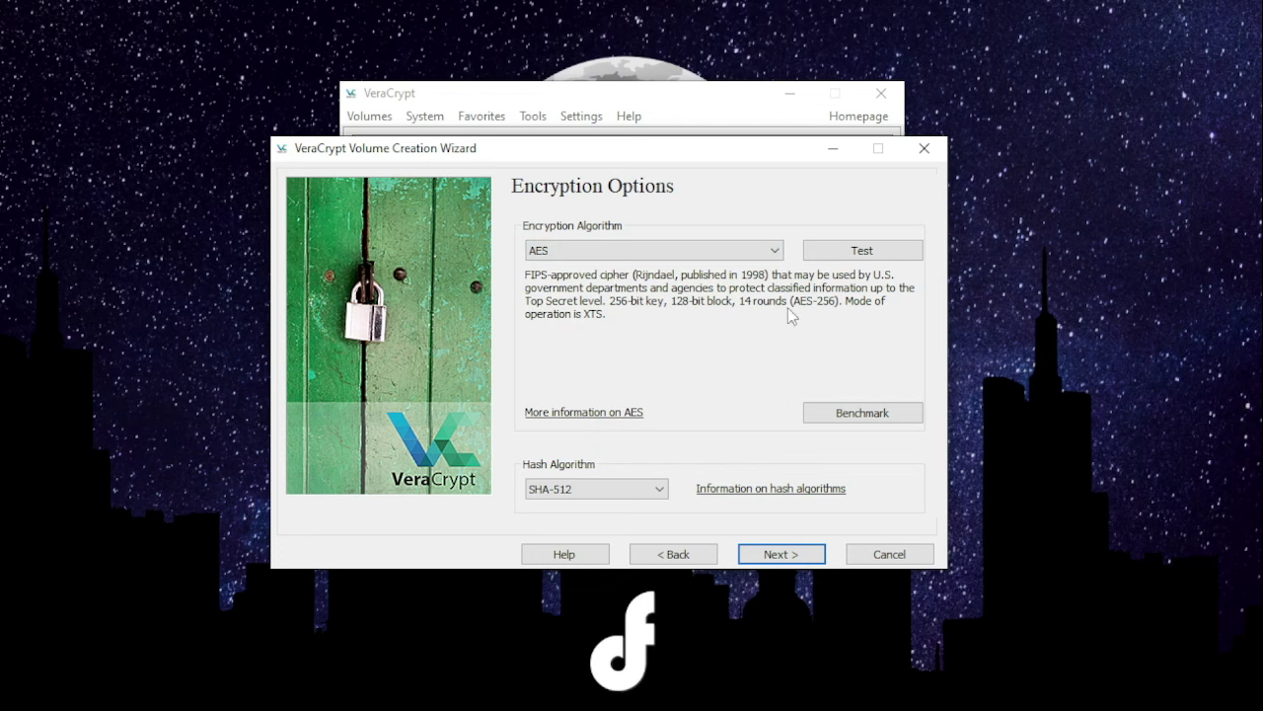
left_click(775, 250)
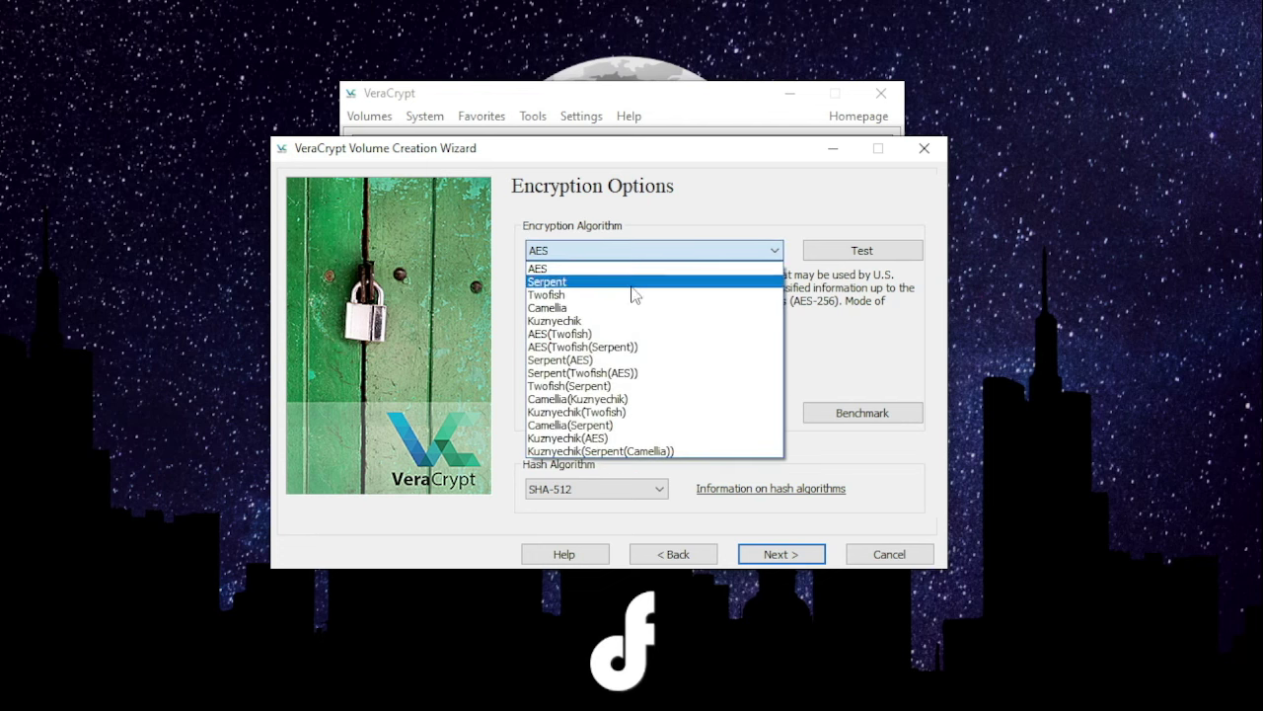
left_click(634, 295)
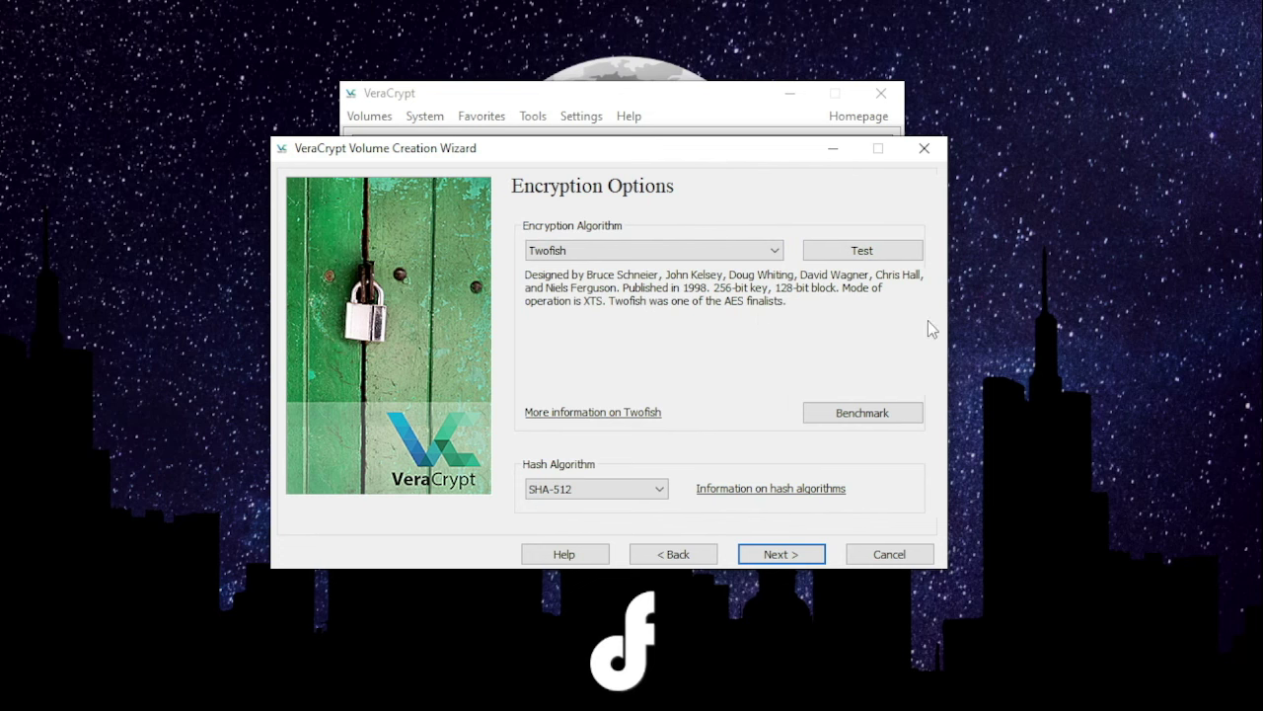
left_click(779, 554)
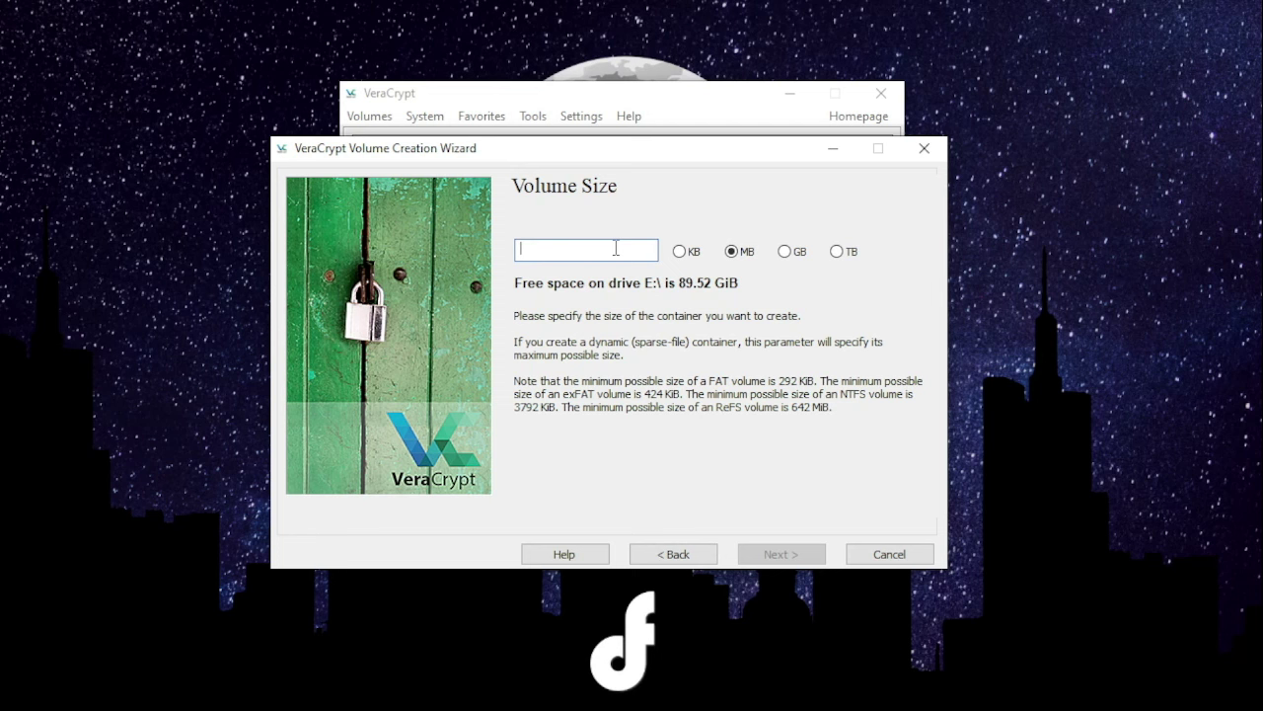
- Enter 100 MB as the container's volume size
type("100")
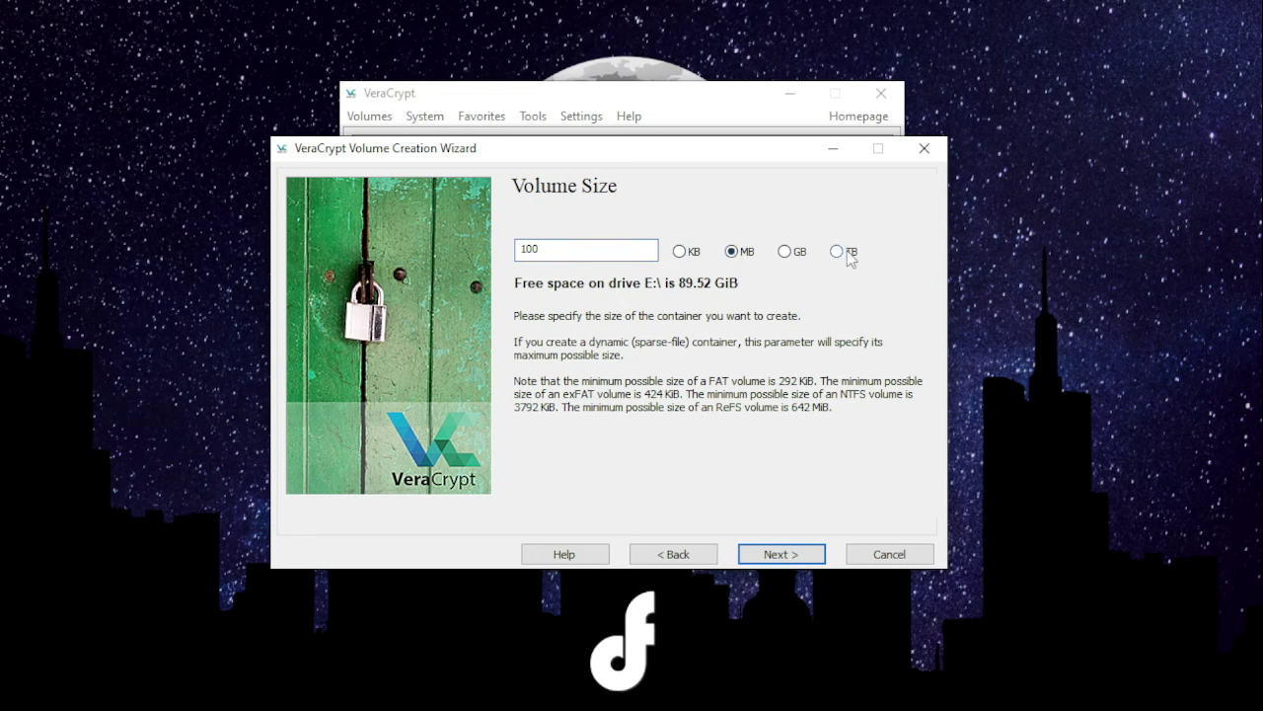
left_click(765, 555)
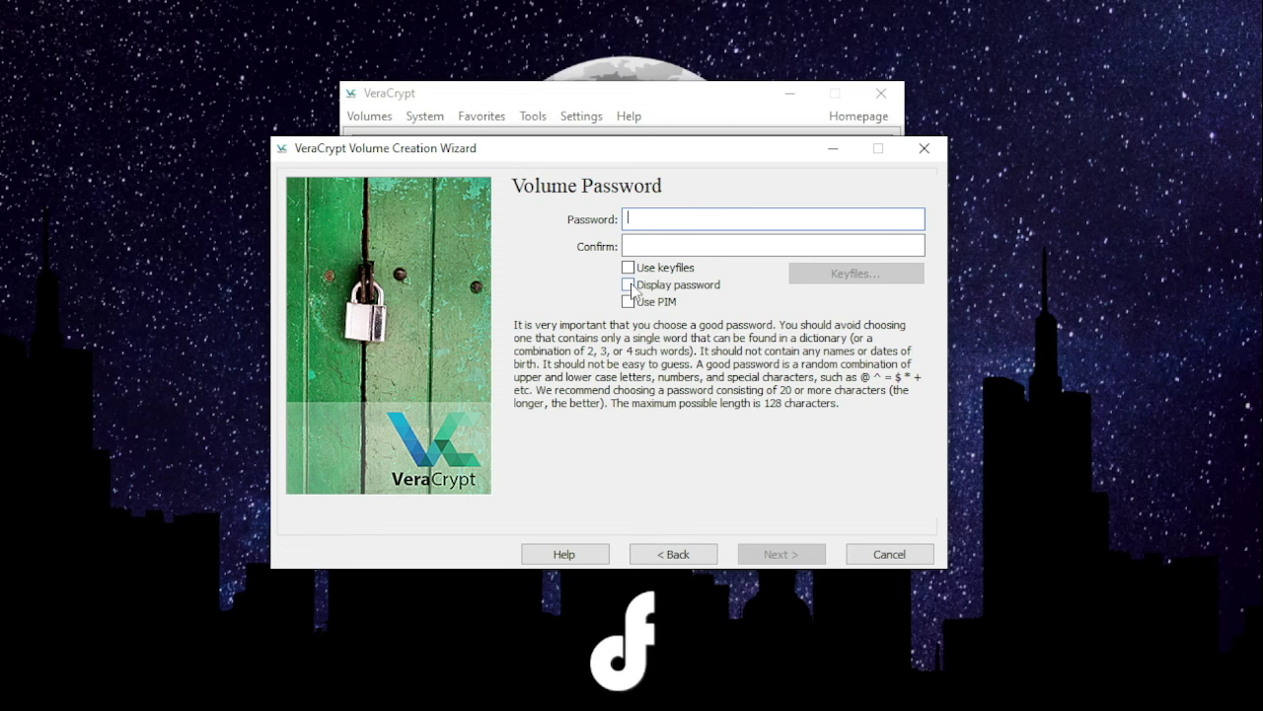
- Enter and confirm a visible volume password, accepting the short-password warning
left_click(628, 286)
left_click(668, 219)
type("123")
left_click(660, 243)
type("123")
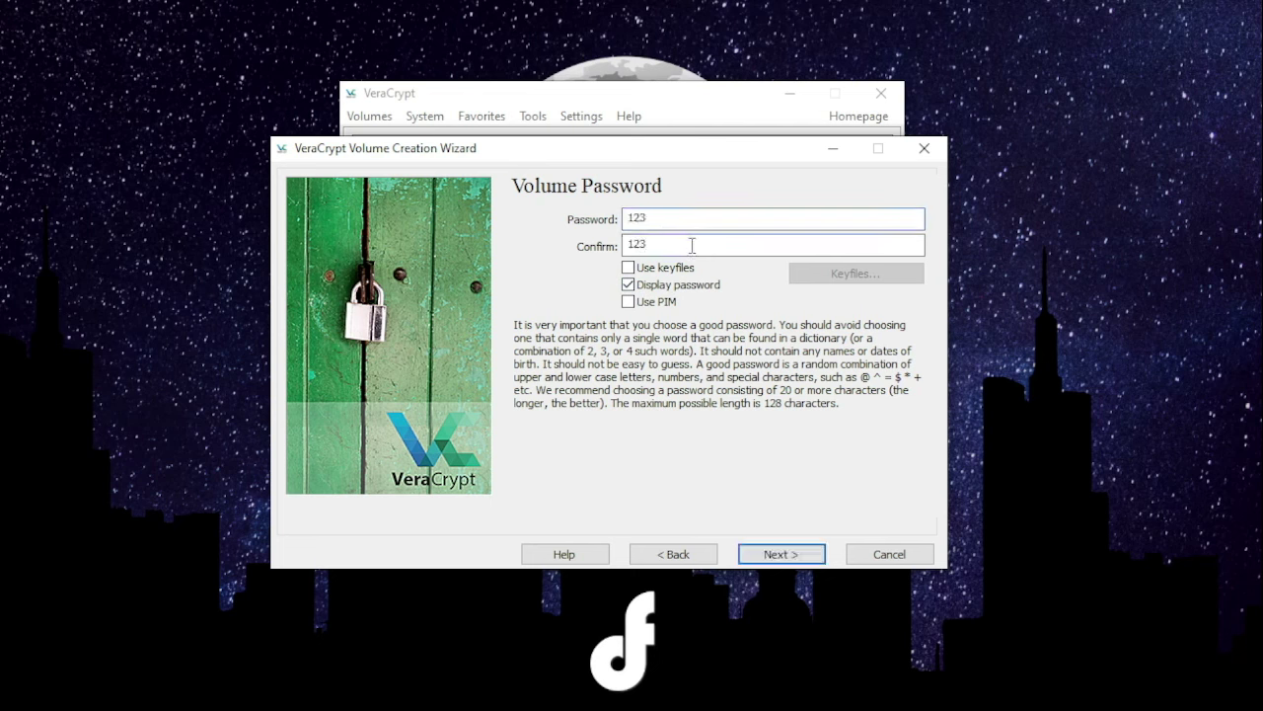
left_click(787, 554)
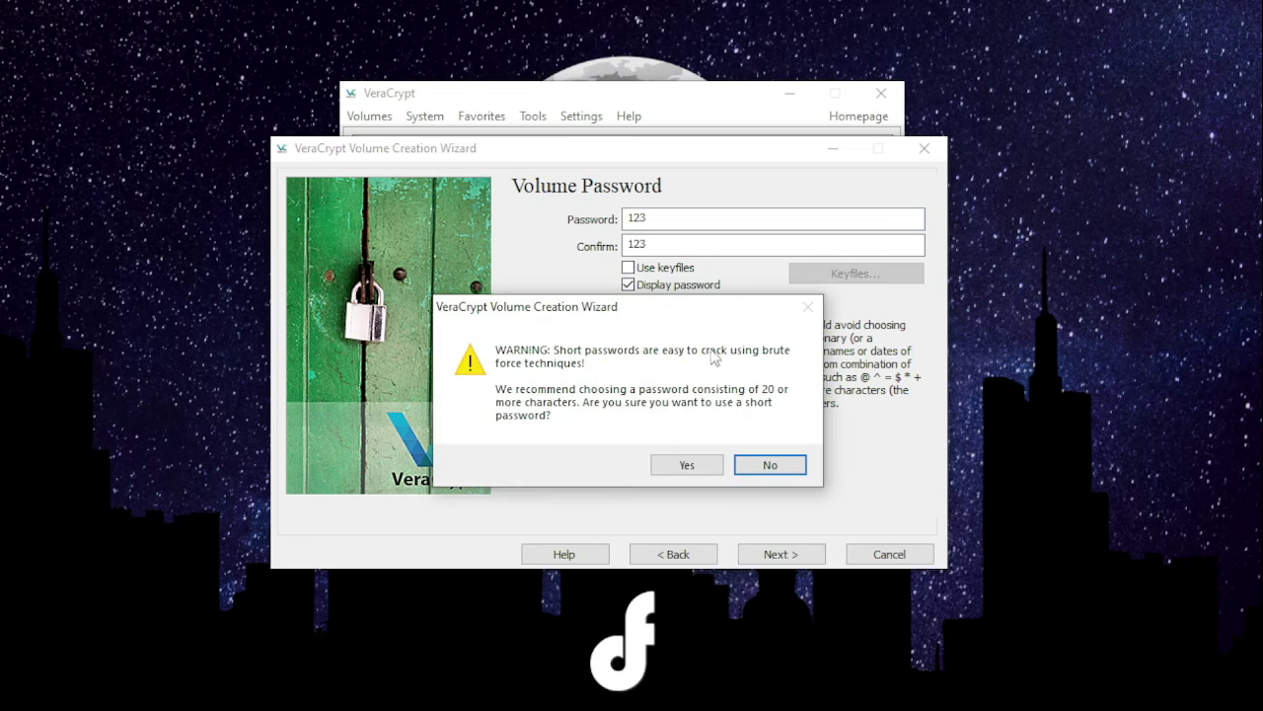
left_click_drag(659, 309, 650, 210)
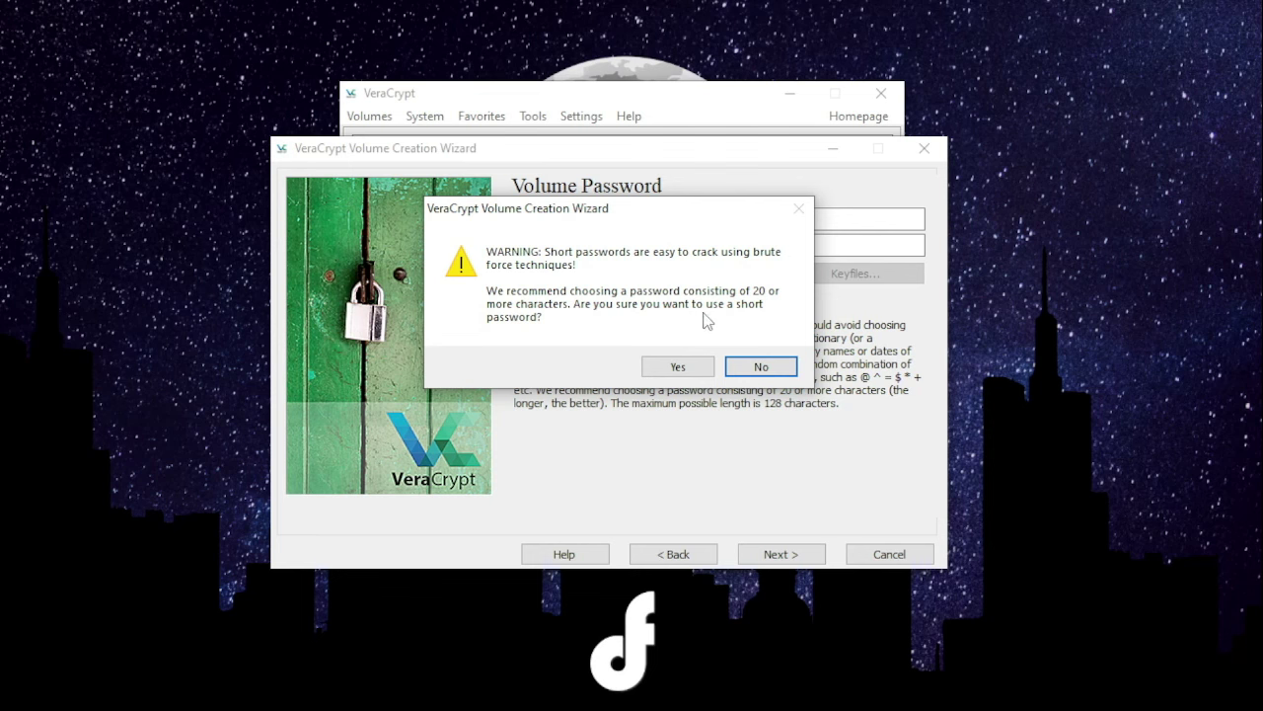
left_click(680, 368)
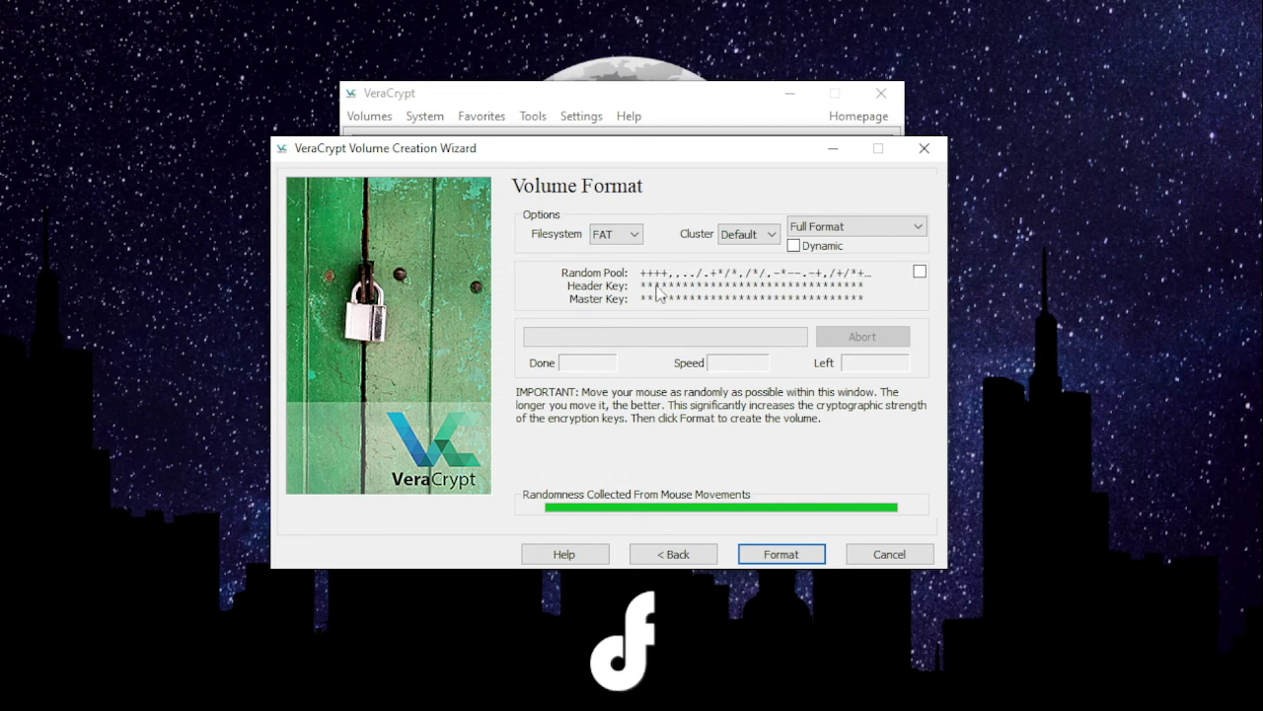
- Format the encrypted volume and dismiss the volume-created confirmation
left_click(785, 555)
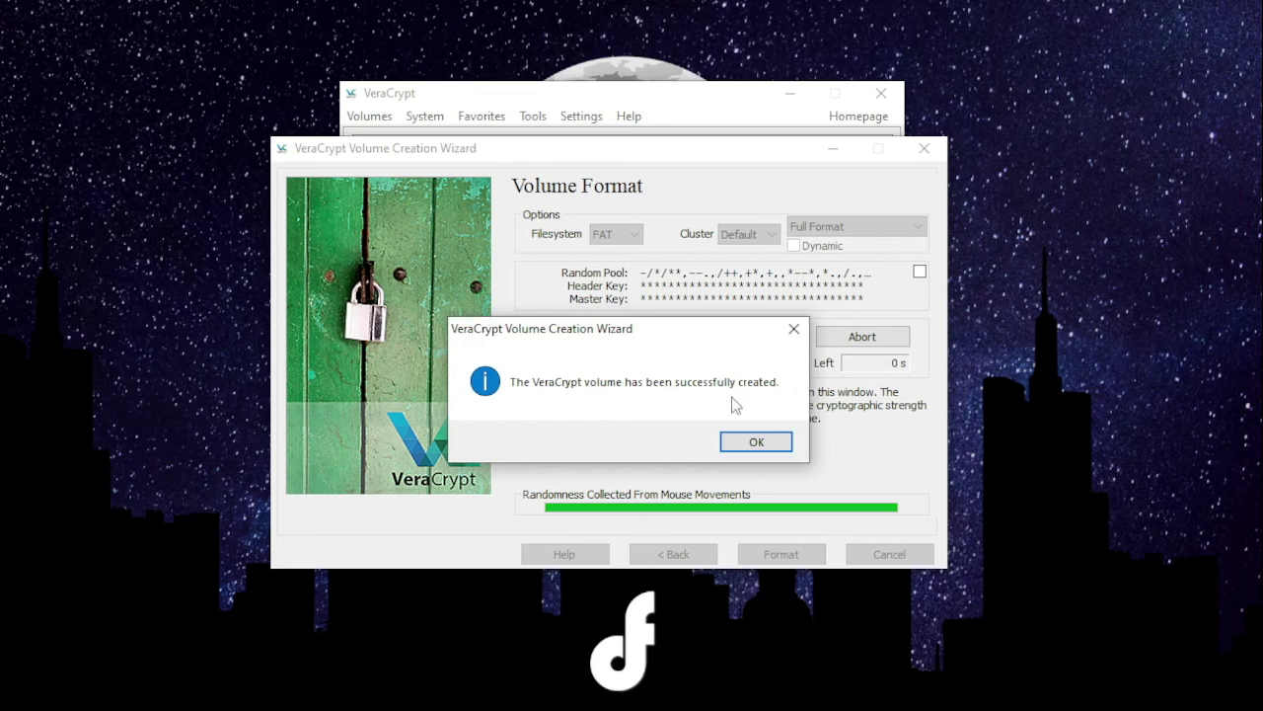
left_click(760, 443)
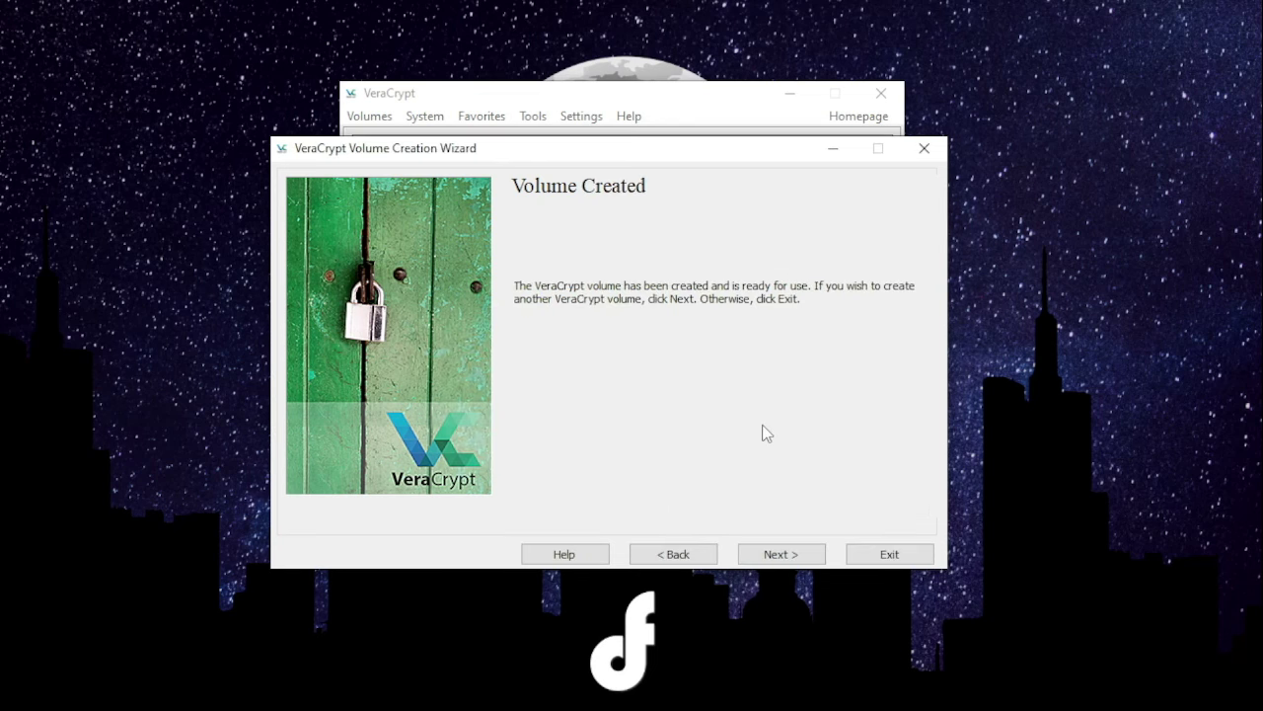
left_click(787, 552)
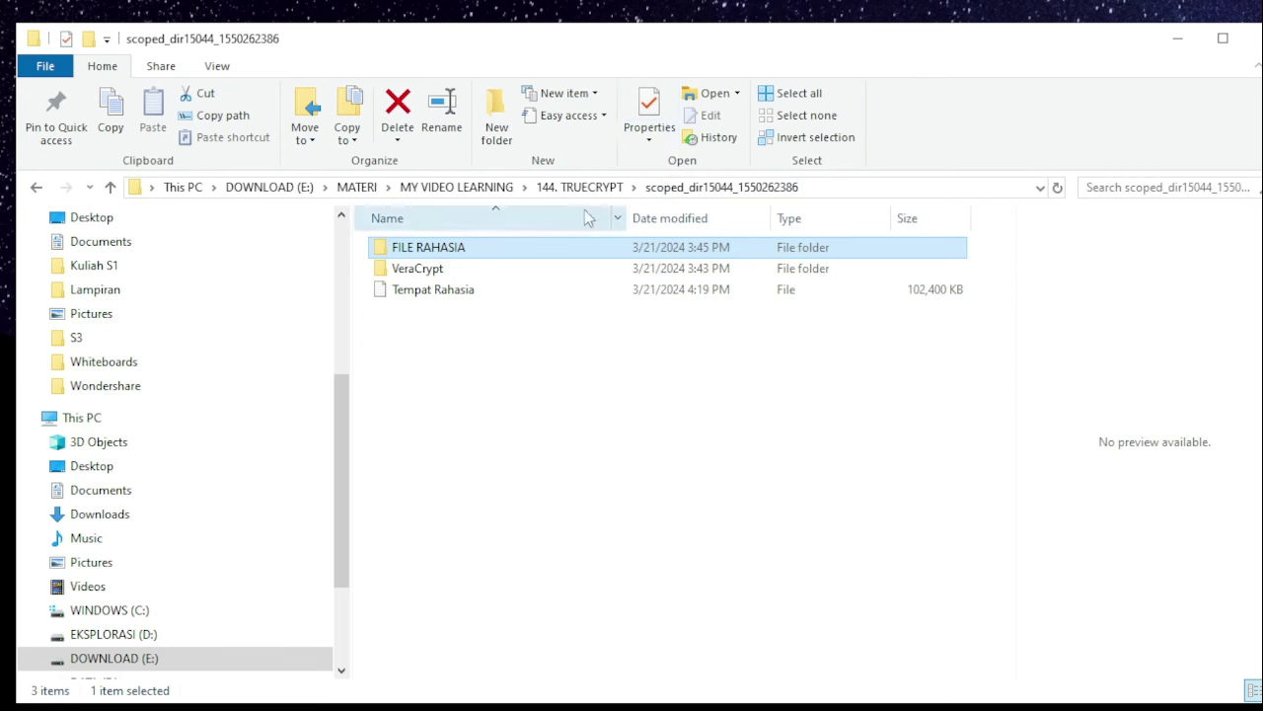
- Confirm the Tempat Rahasia file is 102,400 KB, then minimize File Explorer
left_click(429, 298)
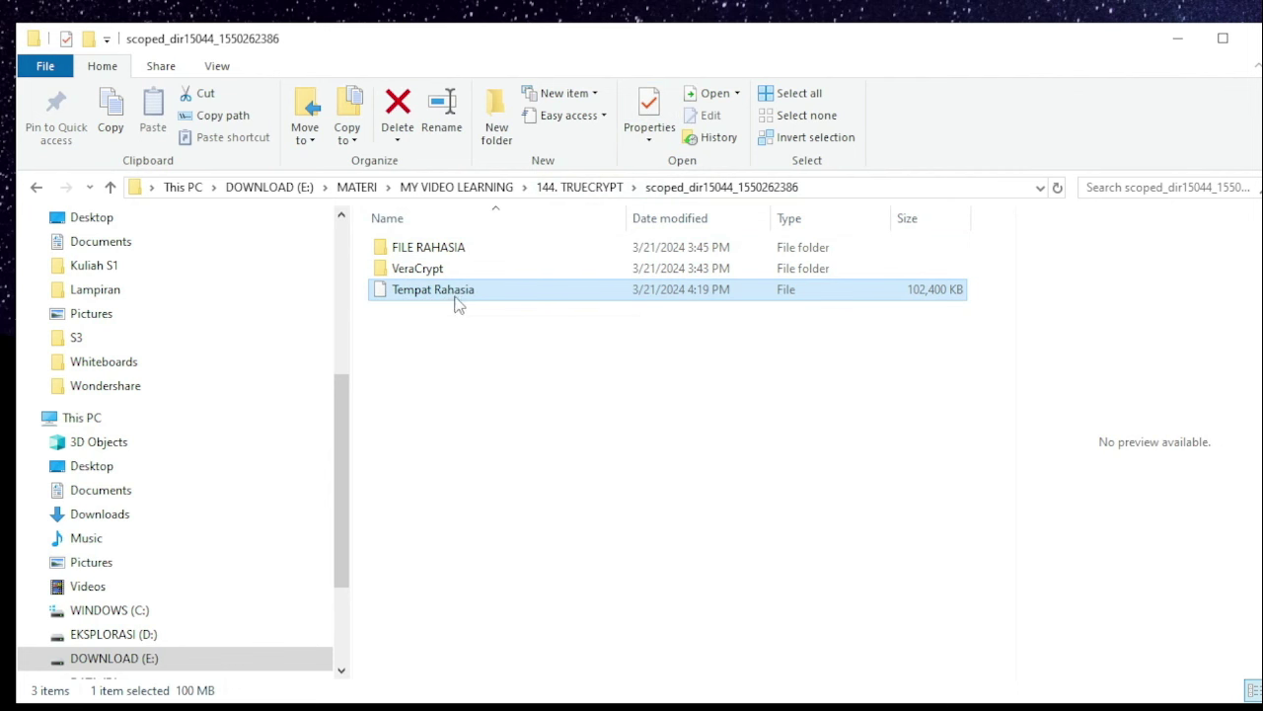
left_click(1185, 38)
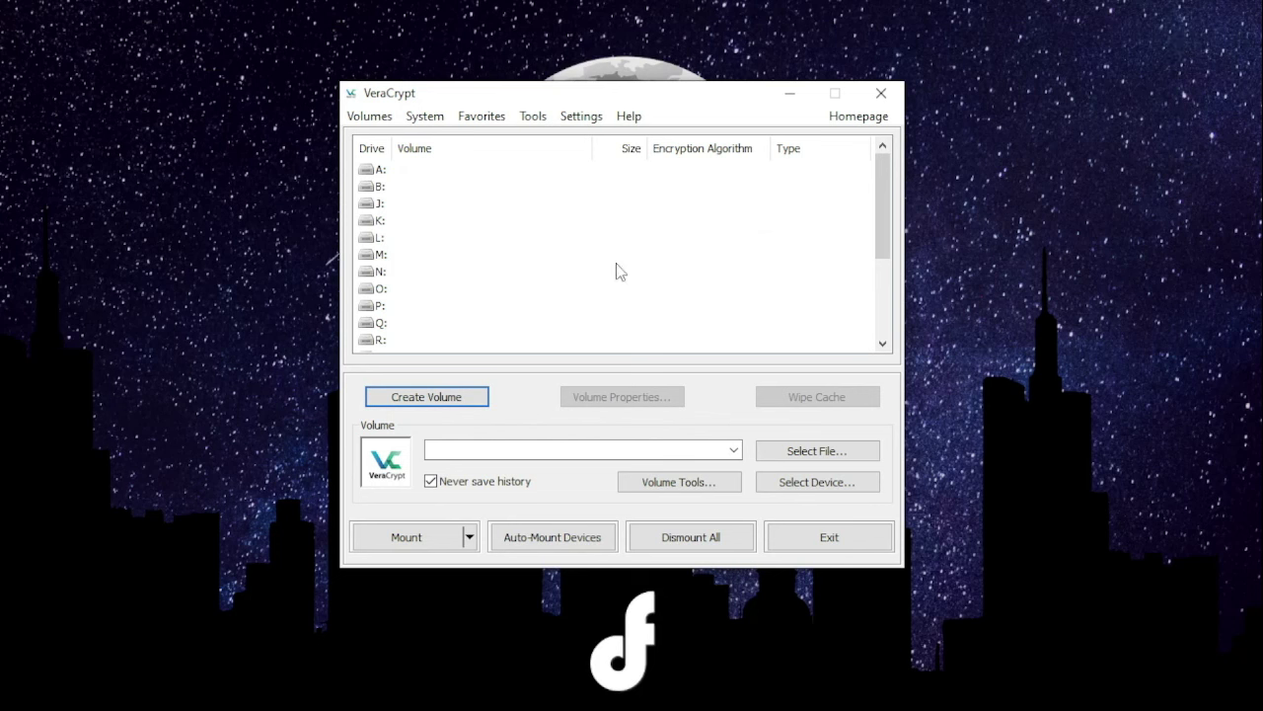
- Select drive Z: as the mount target in VeraCrypt's drive list
scroll(454, 286, "down", 5)
scroll(454, 286, "up", 3)
left_click(393, 174)
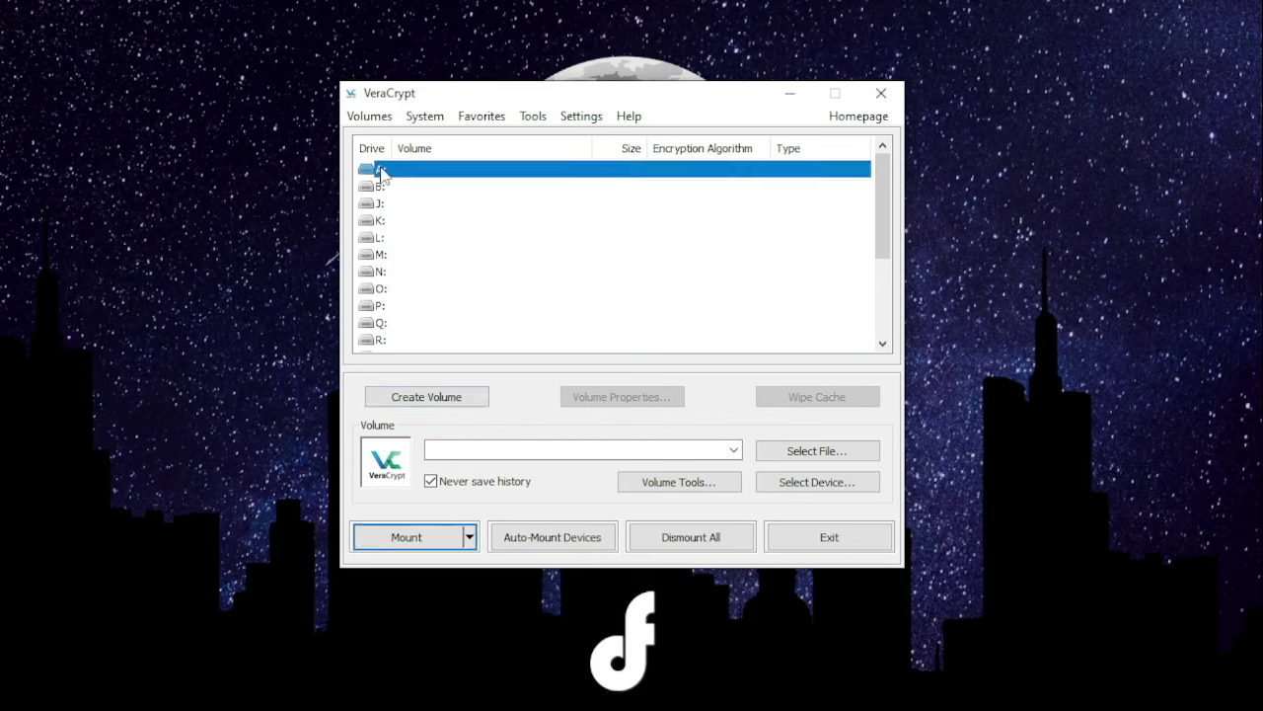
scroll(395, 283, "down", 3)
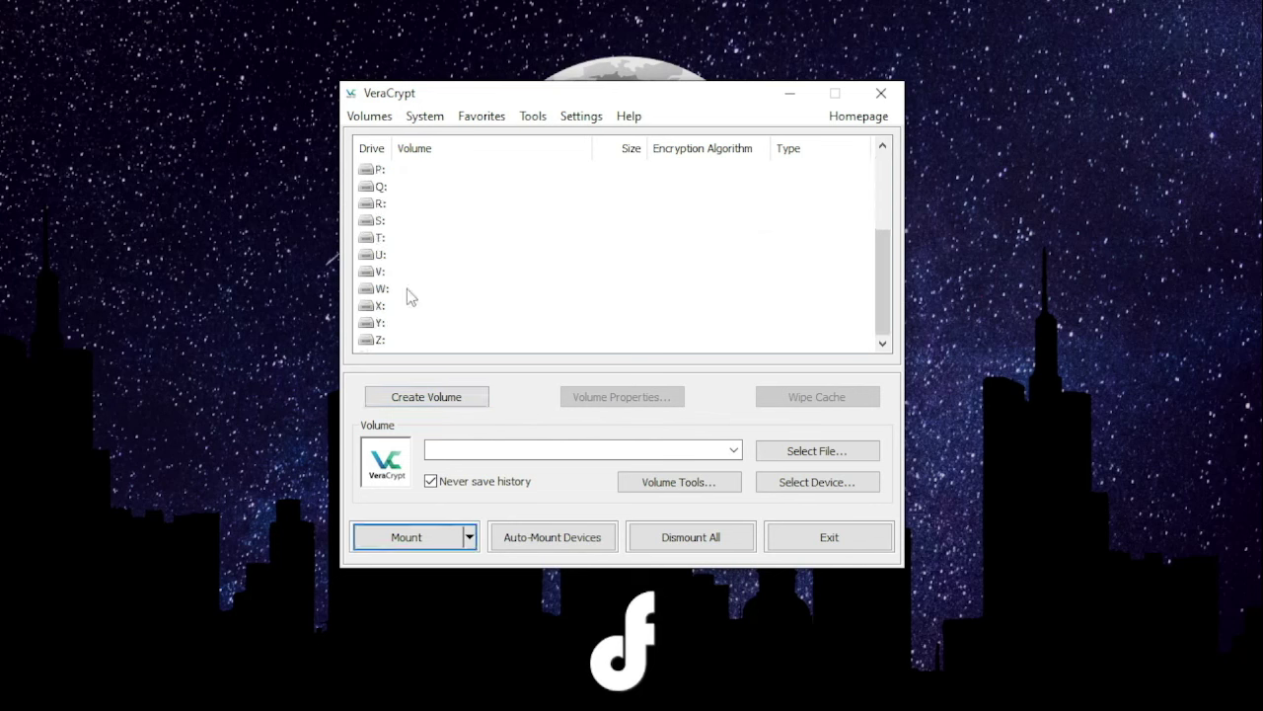
scroll(399, 298, "up", 3)
scroll(385, 296, "down", 3)
scroll(388, 332, "up", 3)
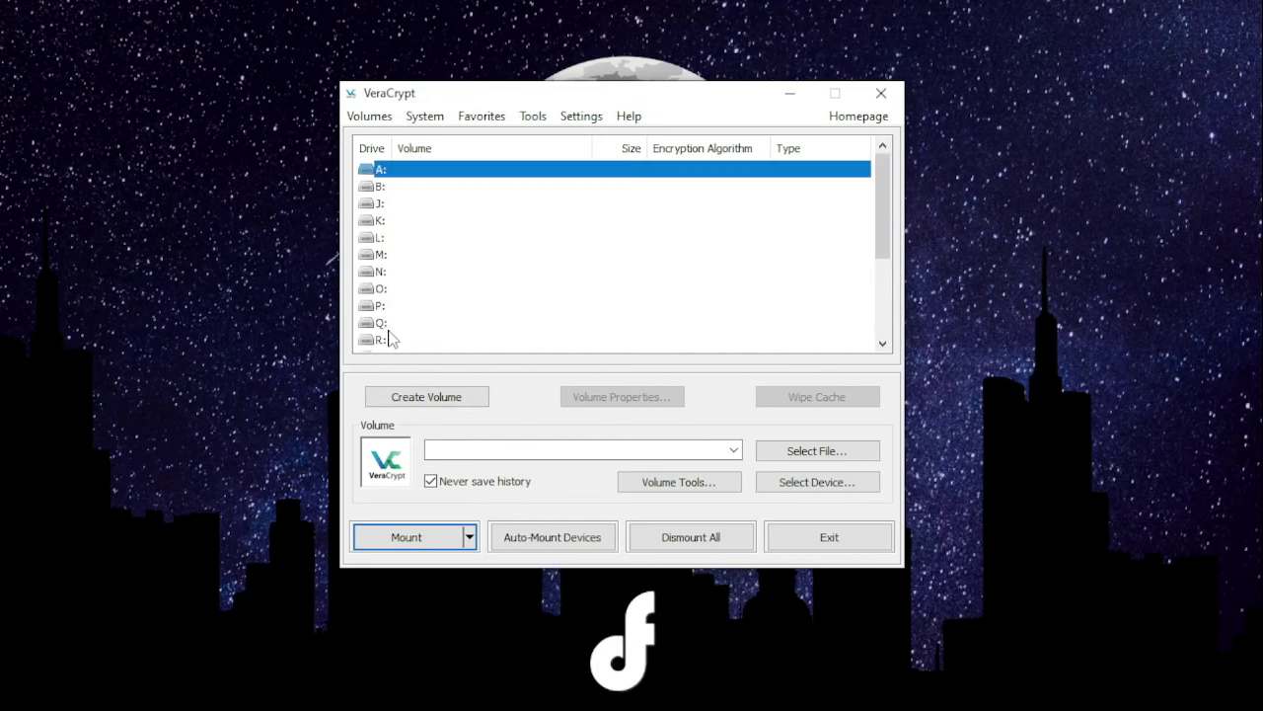
key("Down")
key("Down")
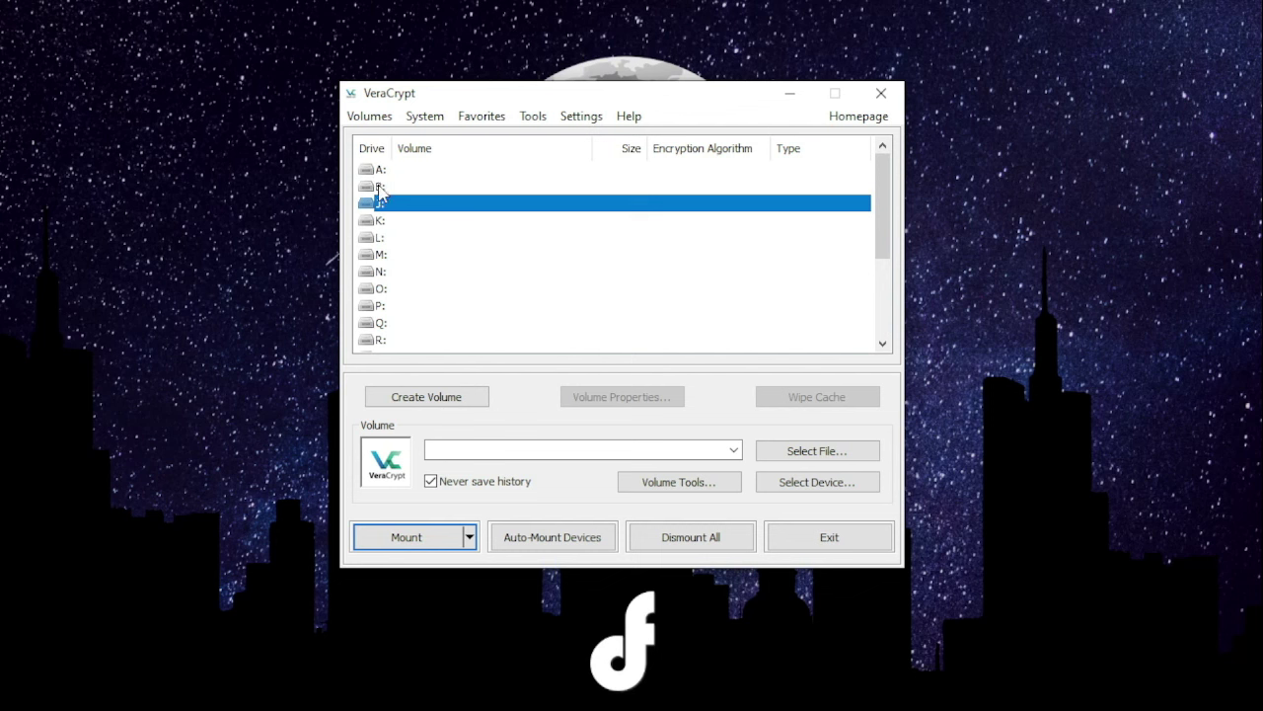
scroll(387, 246, "down", 5)
left_click(390, 340)
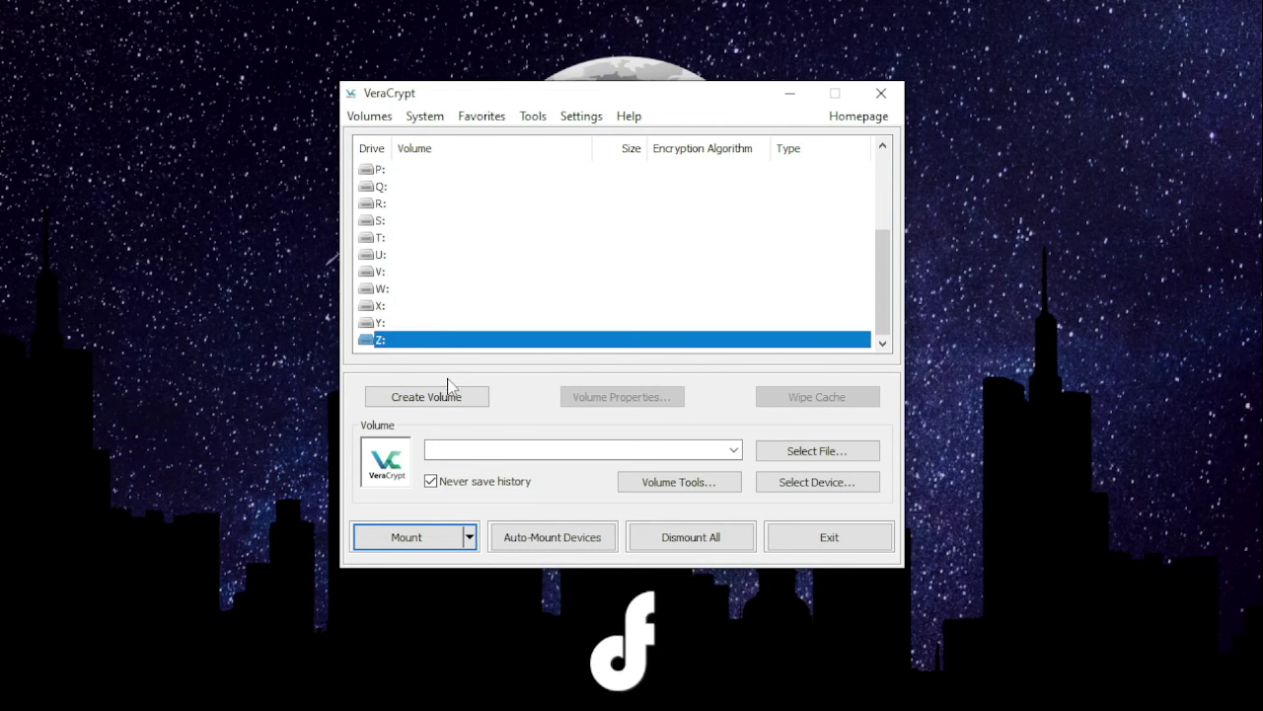
- Choose the Tempat Rahasia container as the volume and start mounting it
left_click(803, 453)
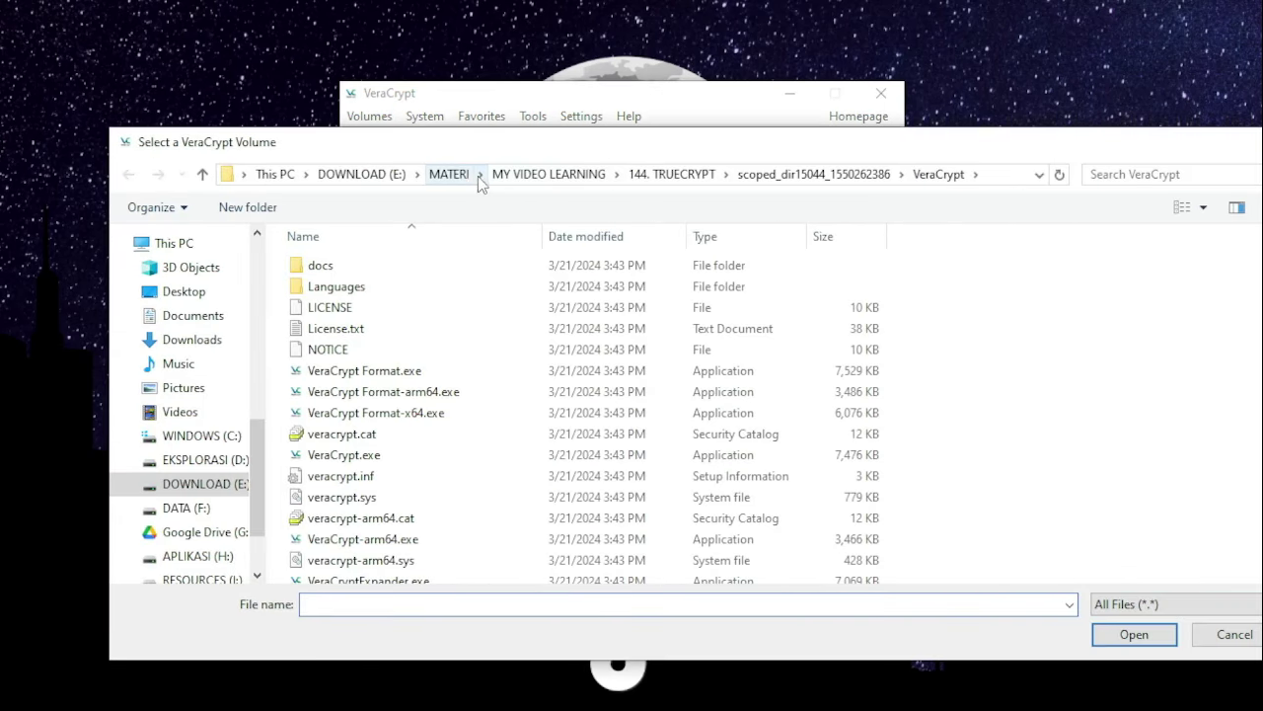
left_click(204, 176)
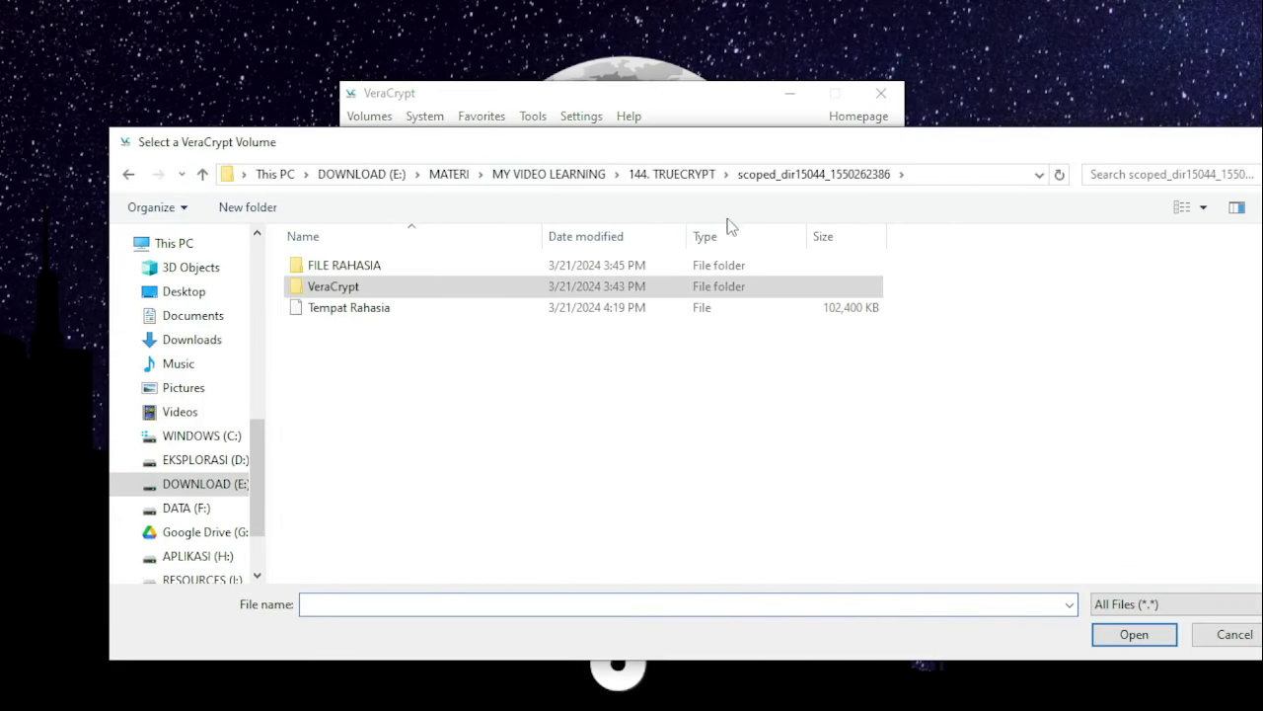
left_click(346, 310)
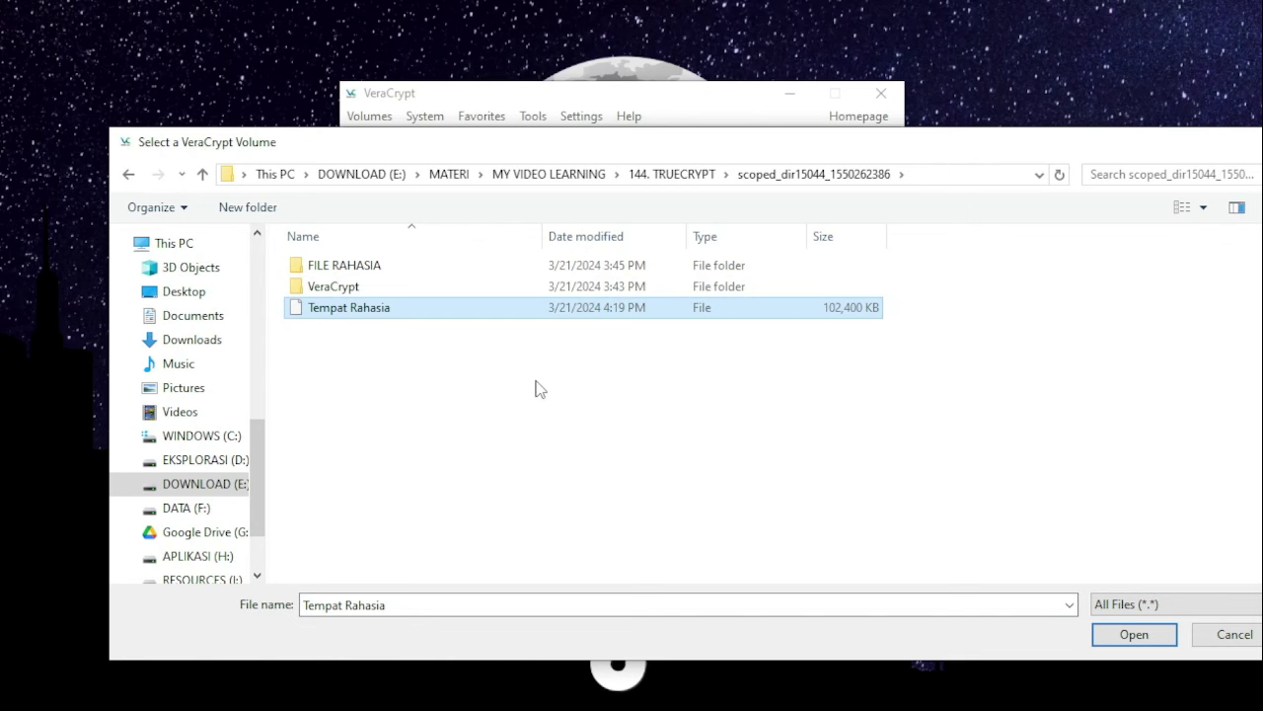
left_click(1130, 636)
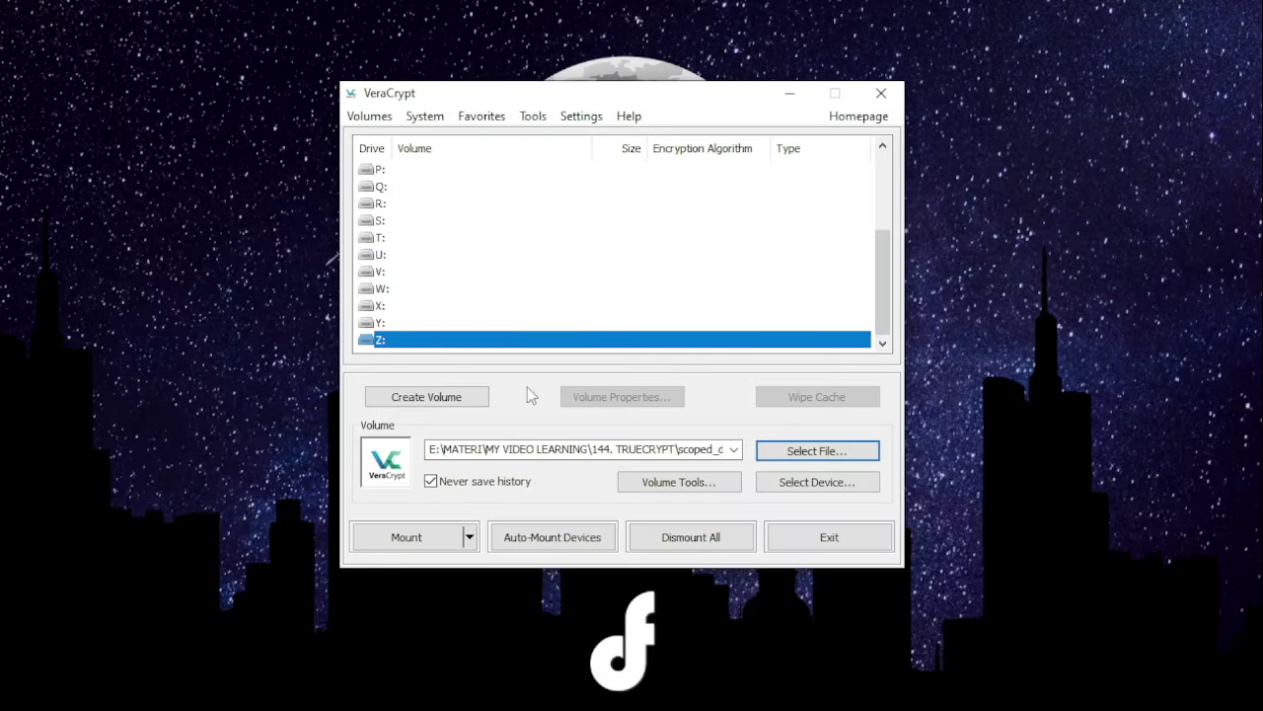
left_click(417, 541)
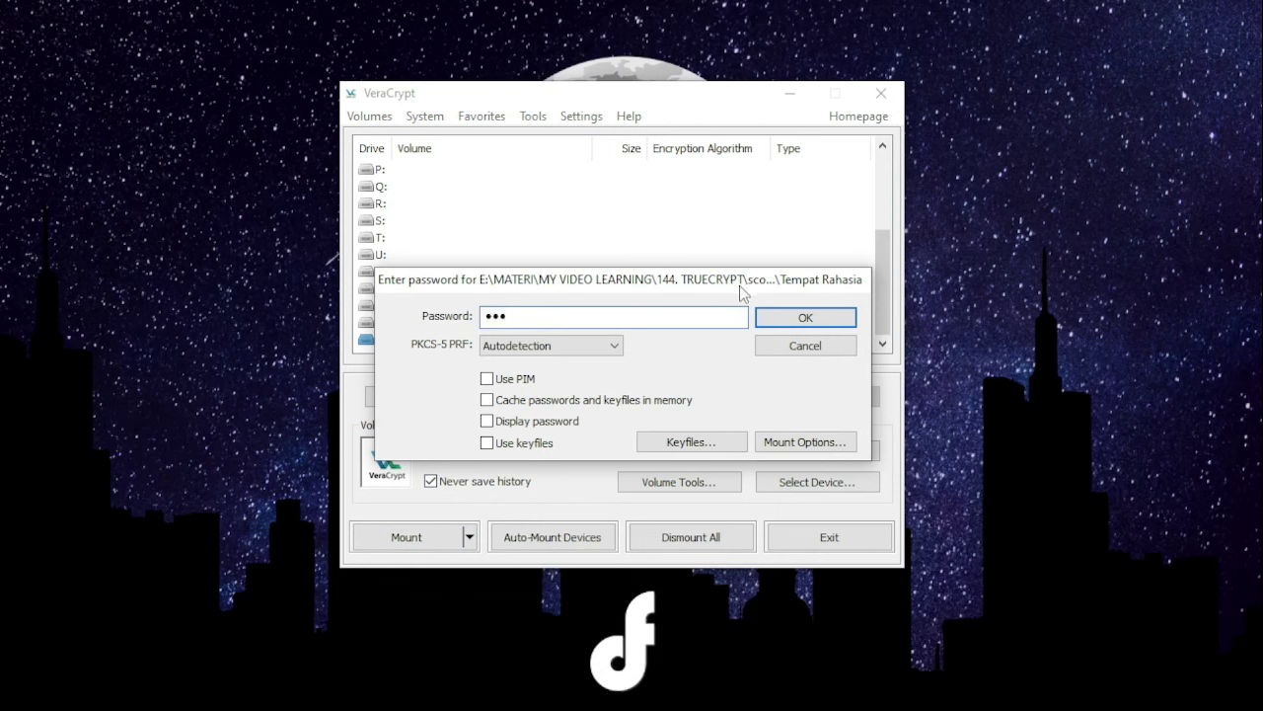
- Mount Tempat Rahasia on drive Z: and open Z: in File Explorer
left_click(802, 318)
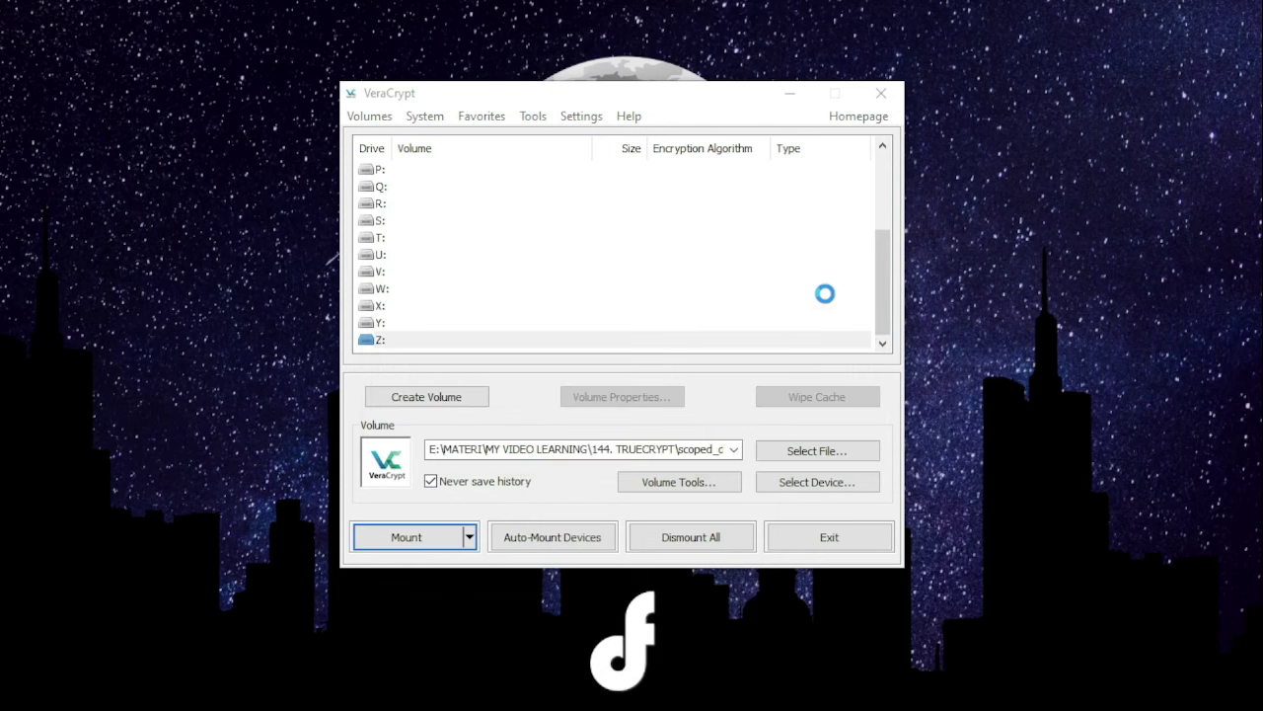
left_click_drag(1056, 399, 648, 205)
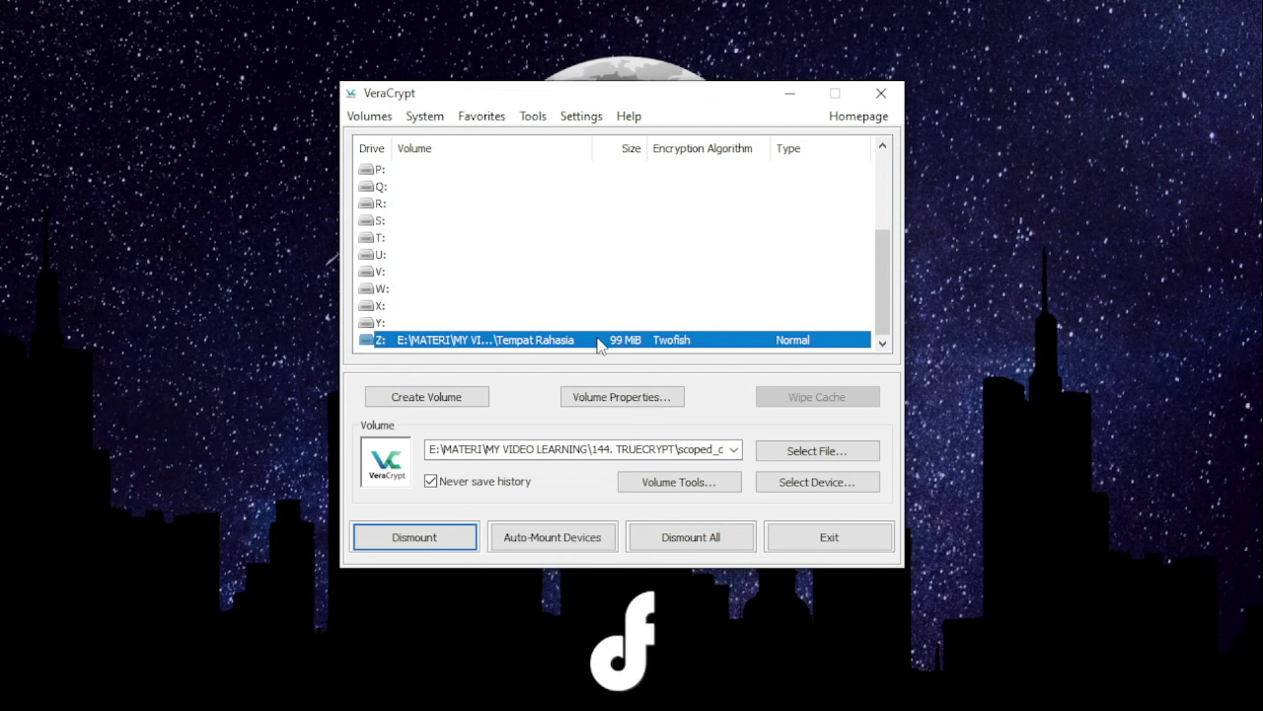
right_click(477, 340)
left_click(537, 373)
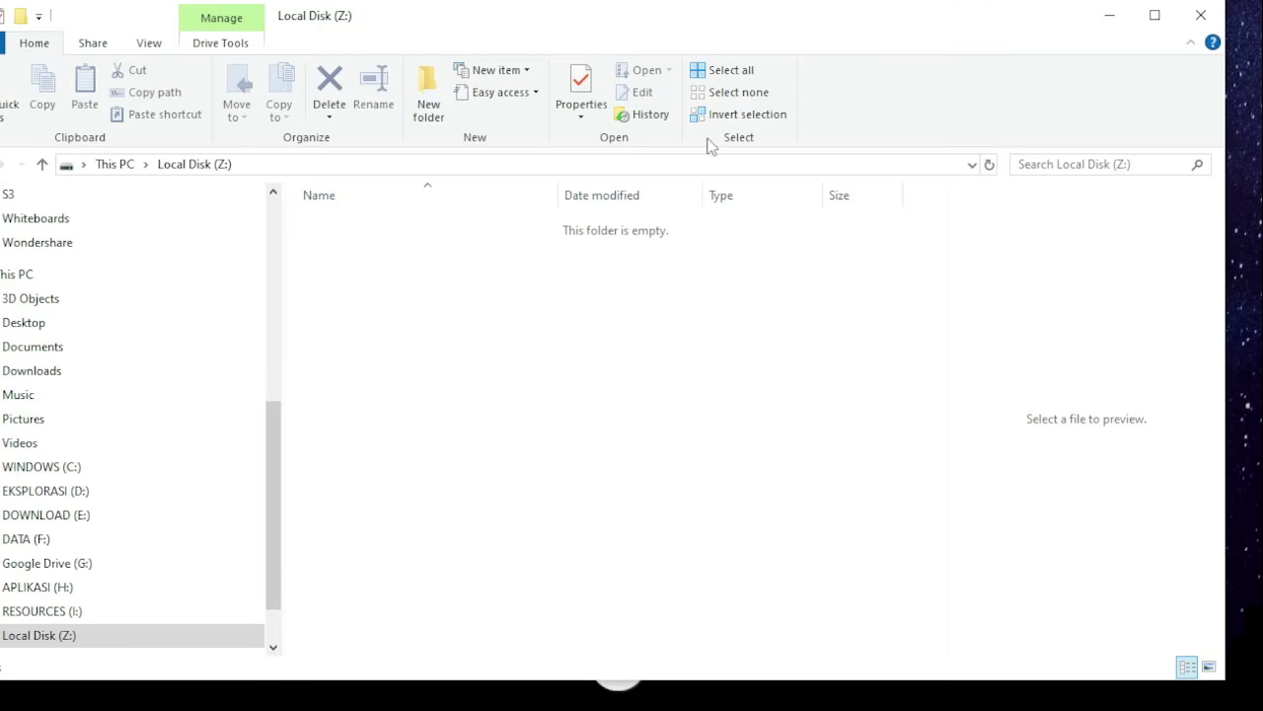
- Create a new text document on drive Z: named 'Notepad aing'
scroll(166, 482, "down", 1)
scroll(166, 481, "down", 1)
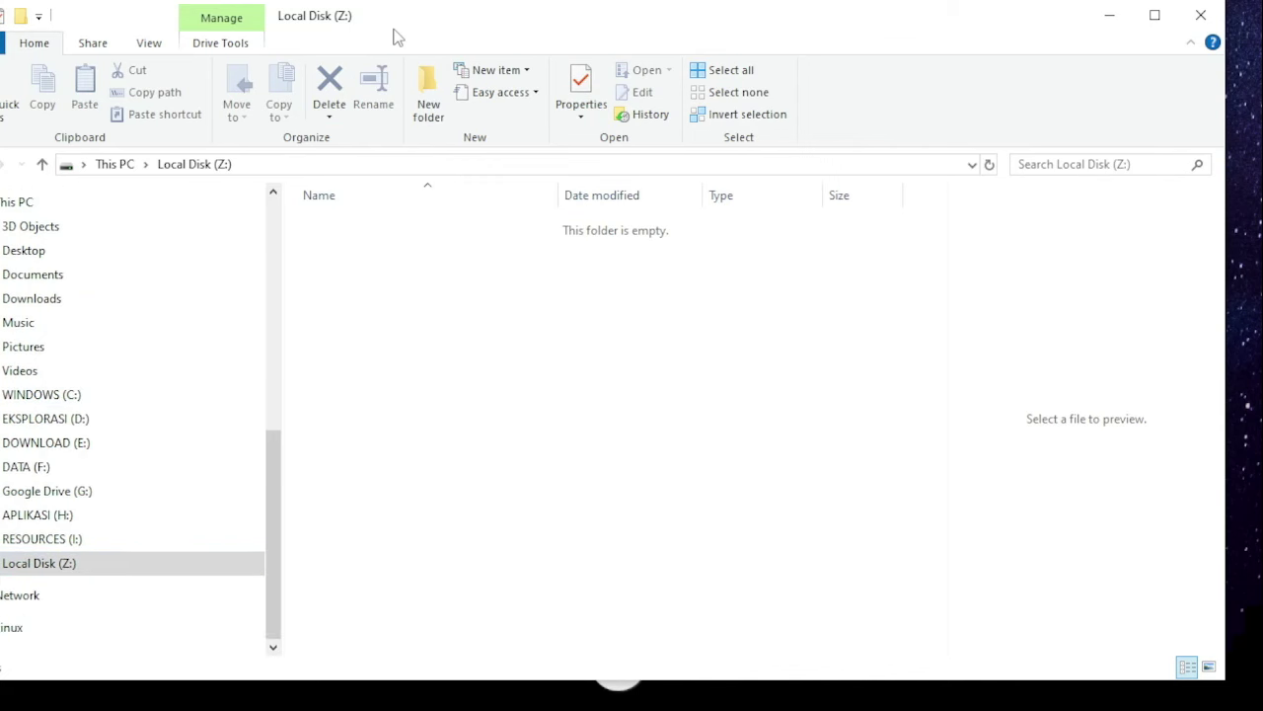
left_click_drag(395, 36, 579, 49)
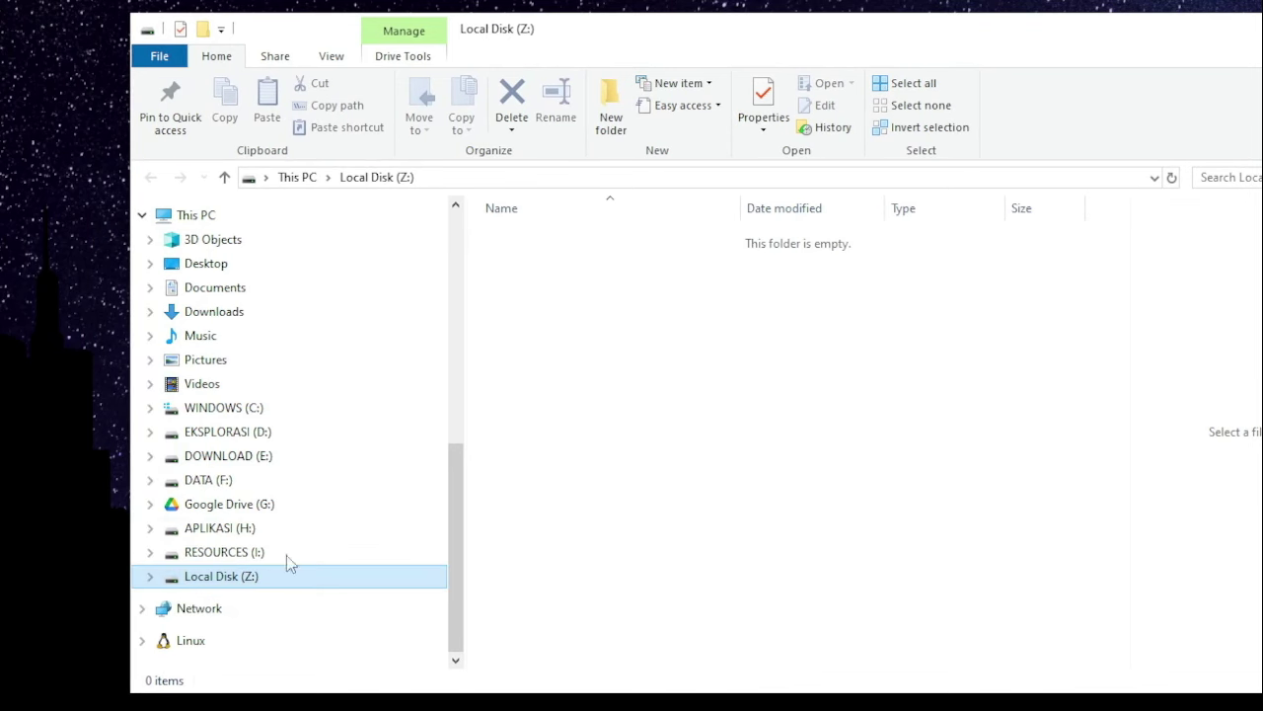
right_click(617, 355)
mouse_move(772, 661)
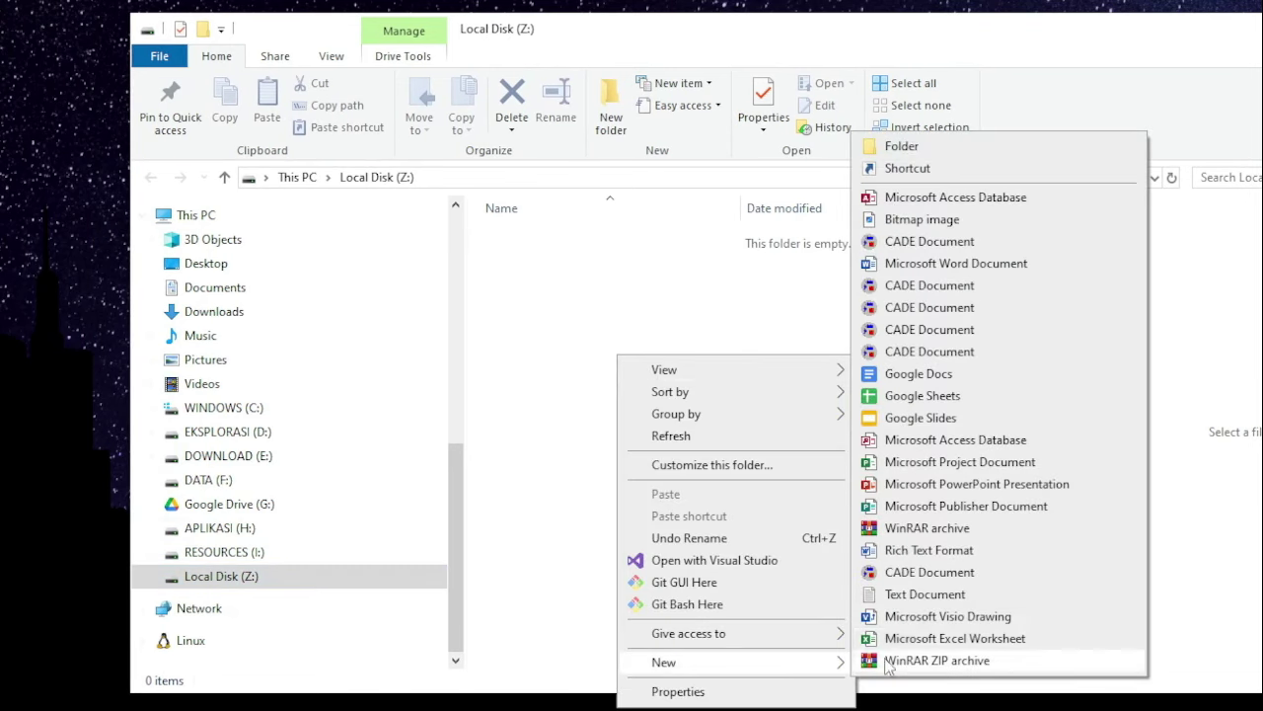
left_click(900, 592)
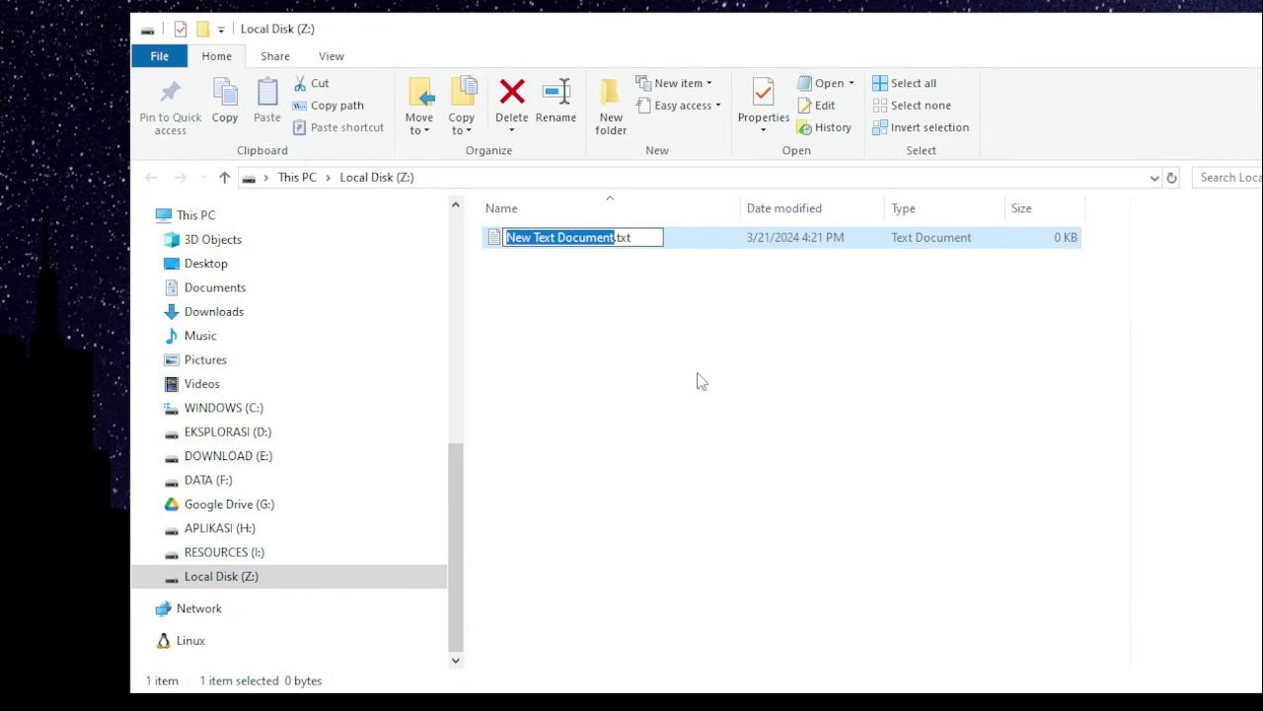
type("Notepad ")
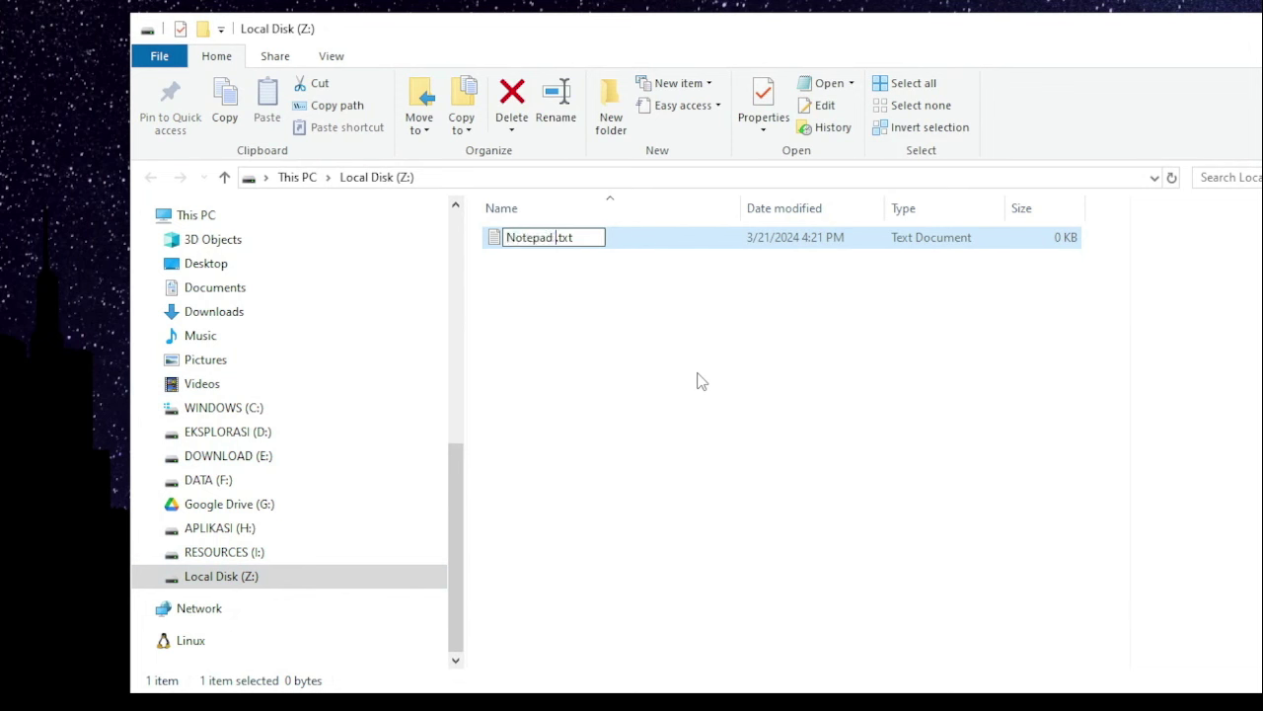
type("aing")
- Write the note 'notelpon si A', 'si B', 'Si C .....', save it, and close Notepad
key("Return")
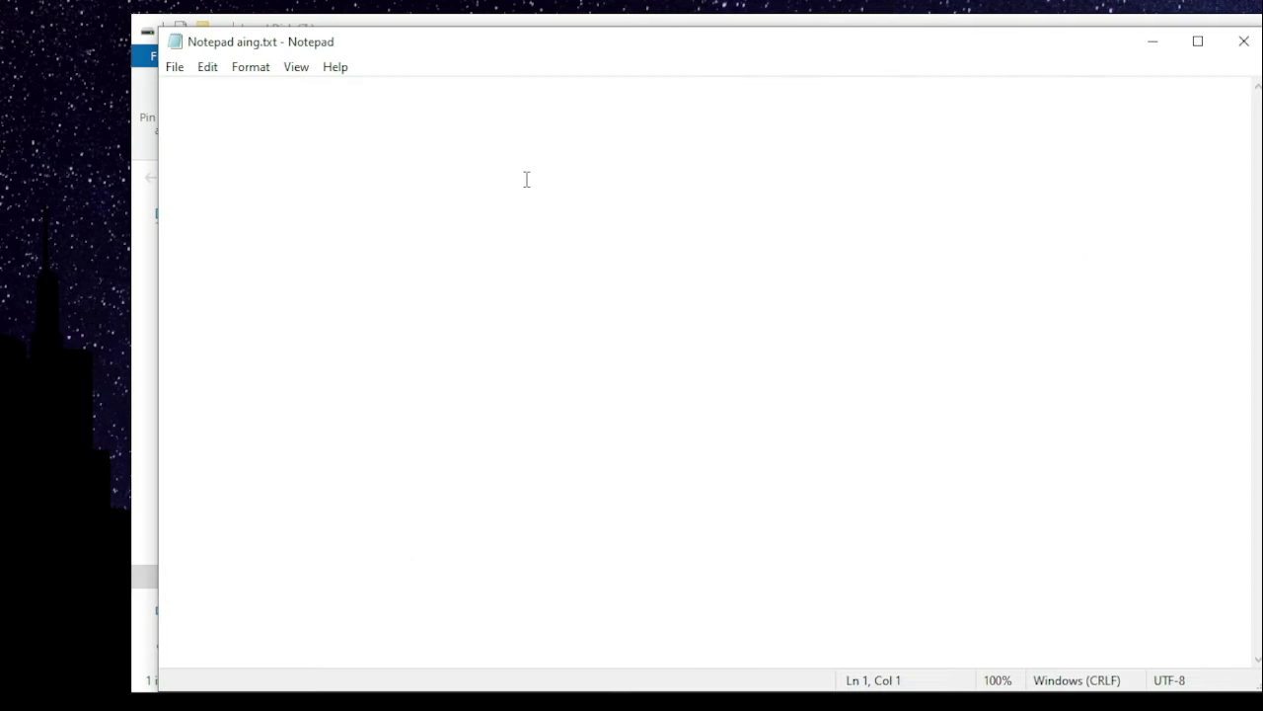
type("notelpon si A")
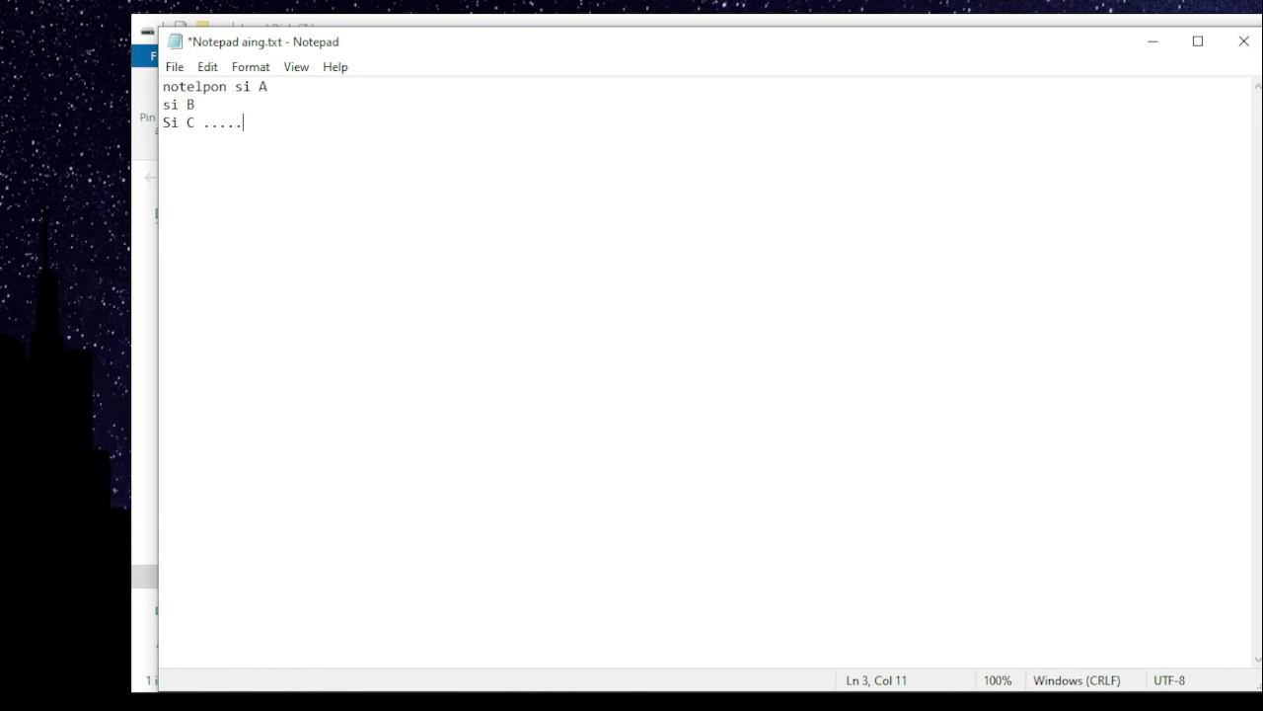
key("ctrl+s")
left_click(1243, 42)
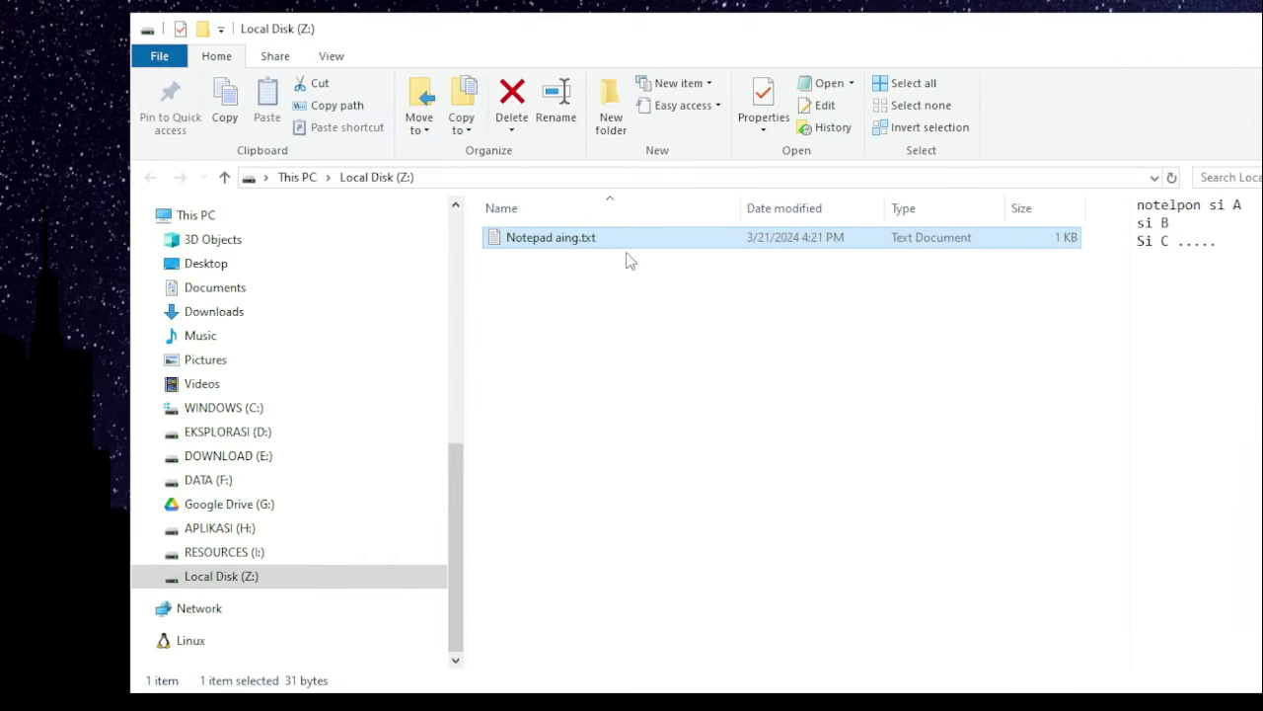
left_click(579, 291)
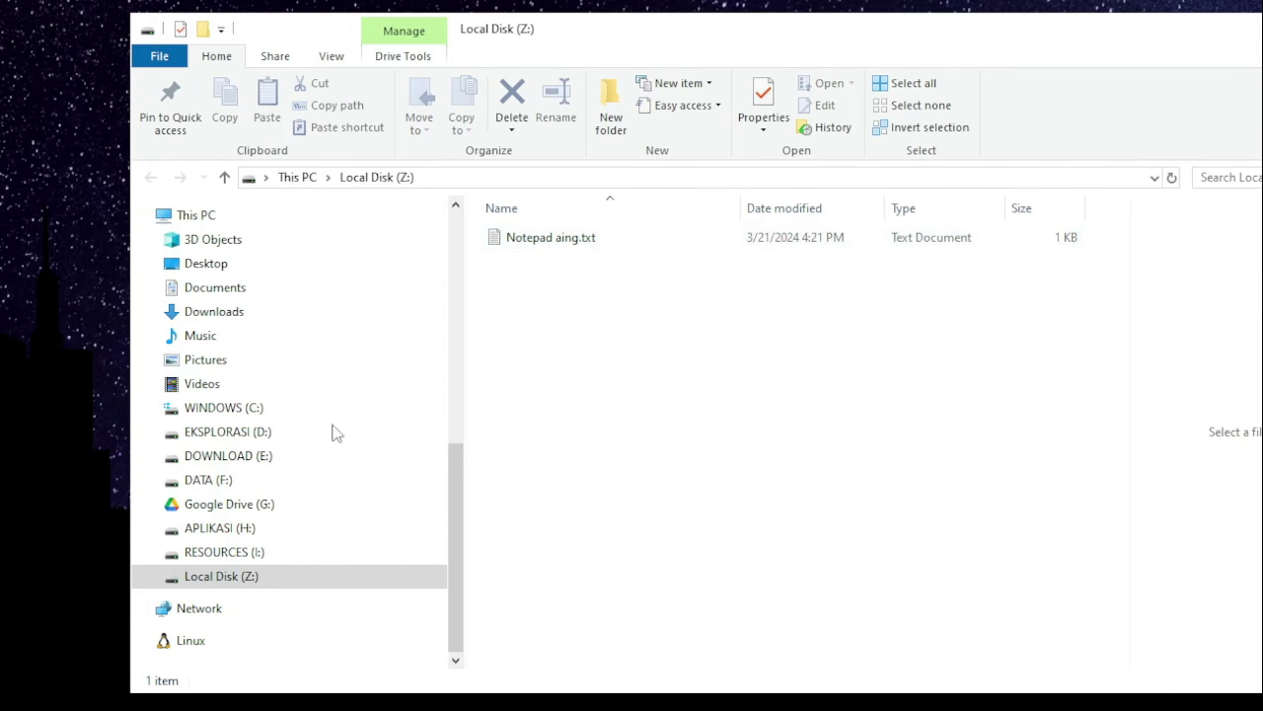
left_click_drag(1178, 13, 1177, 23)
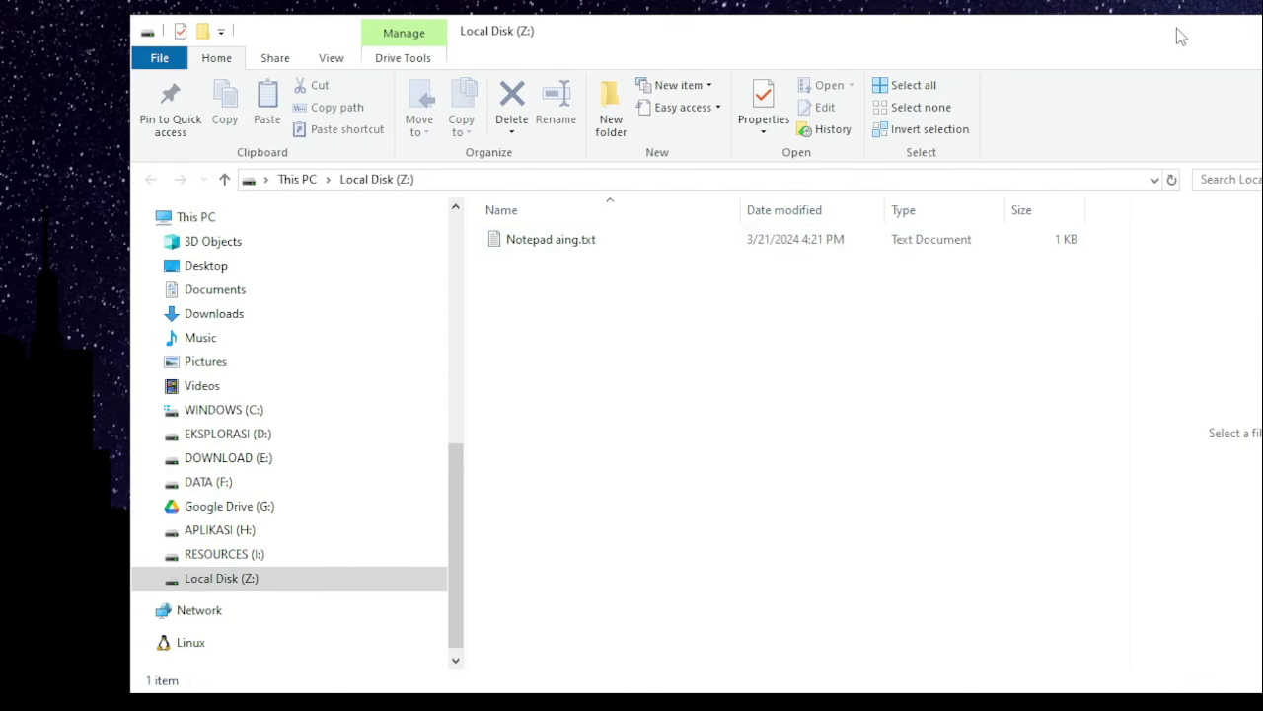